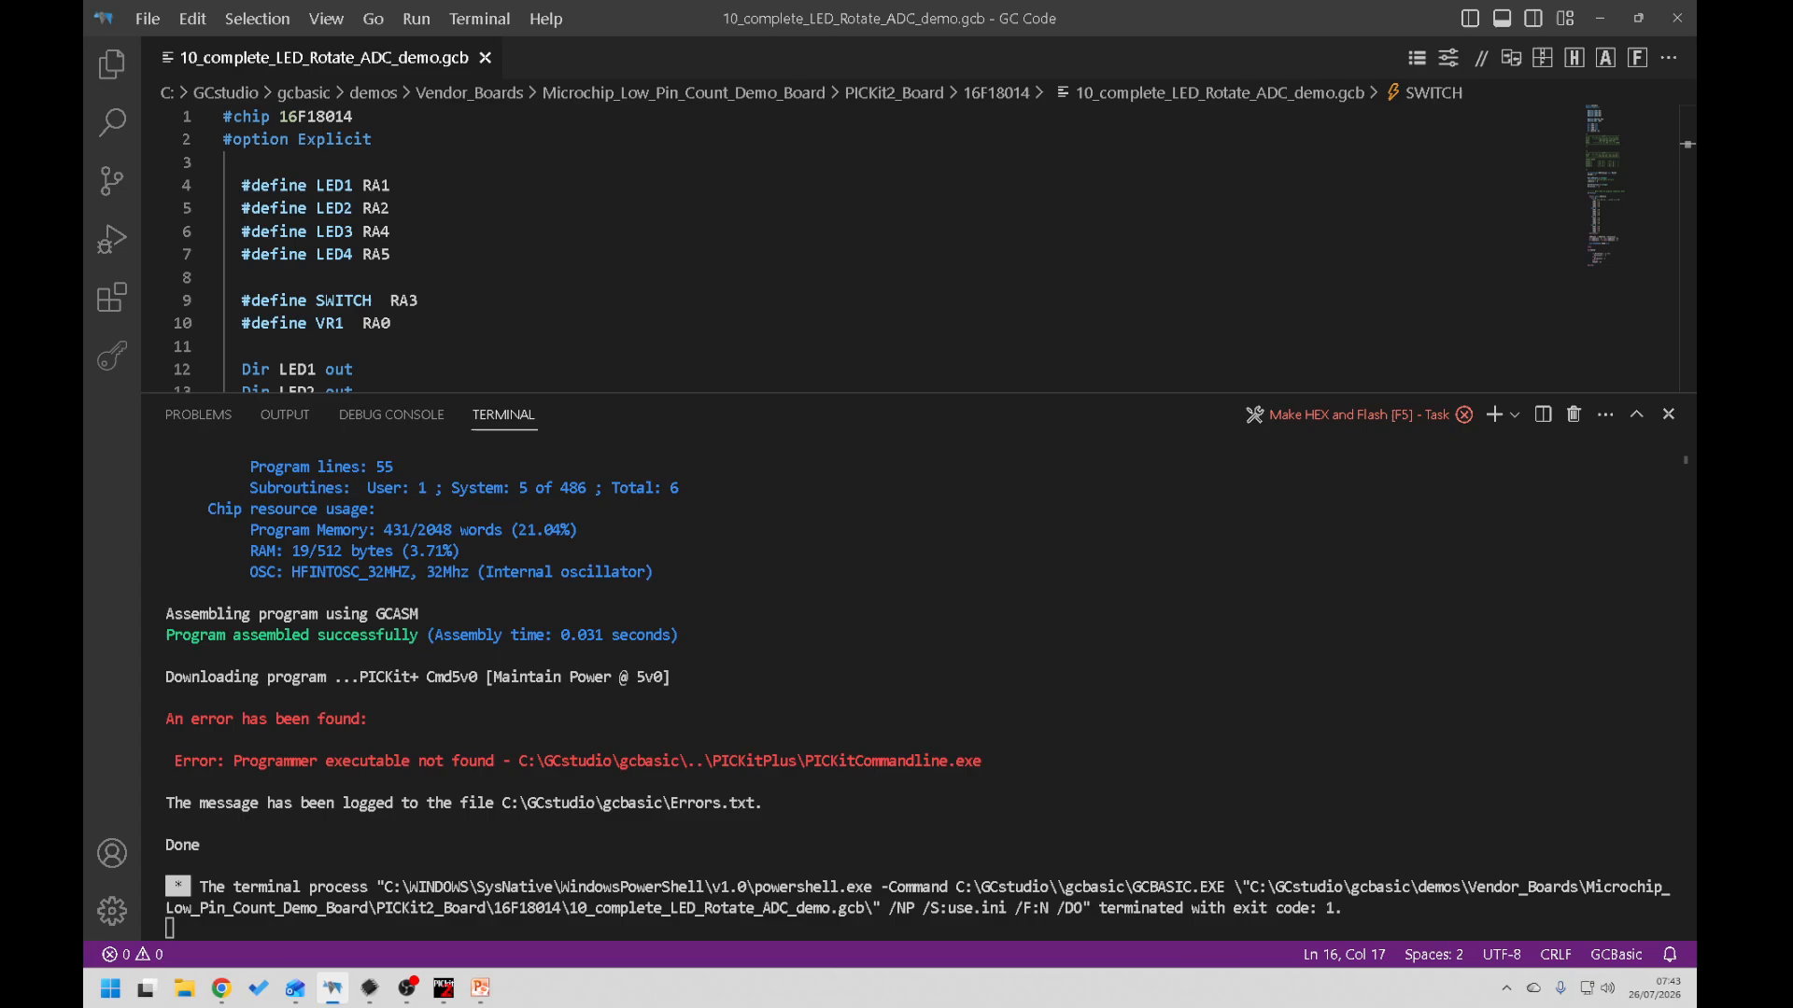
Open the programmer preferences, examine the PICKit+ Cmd5v0 entry and the programmers that are not installed, and close the preferences
key(F4)
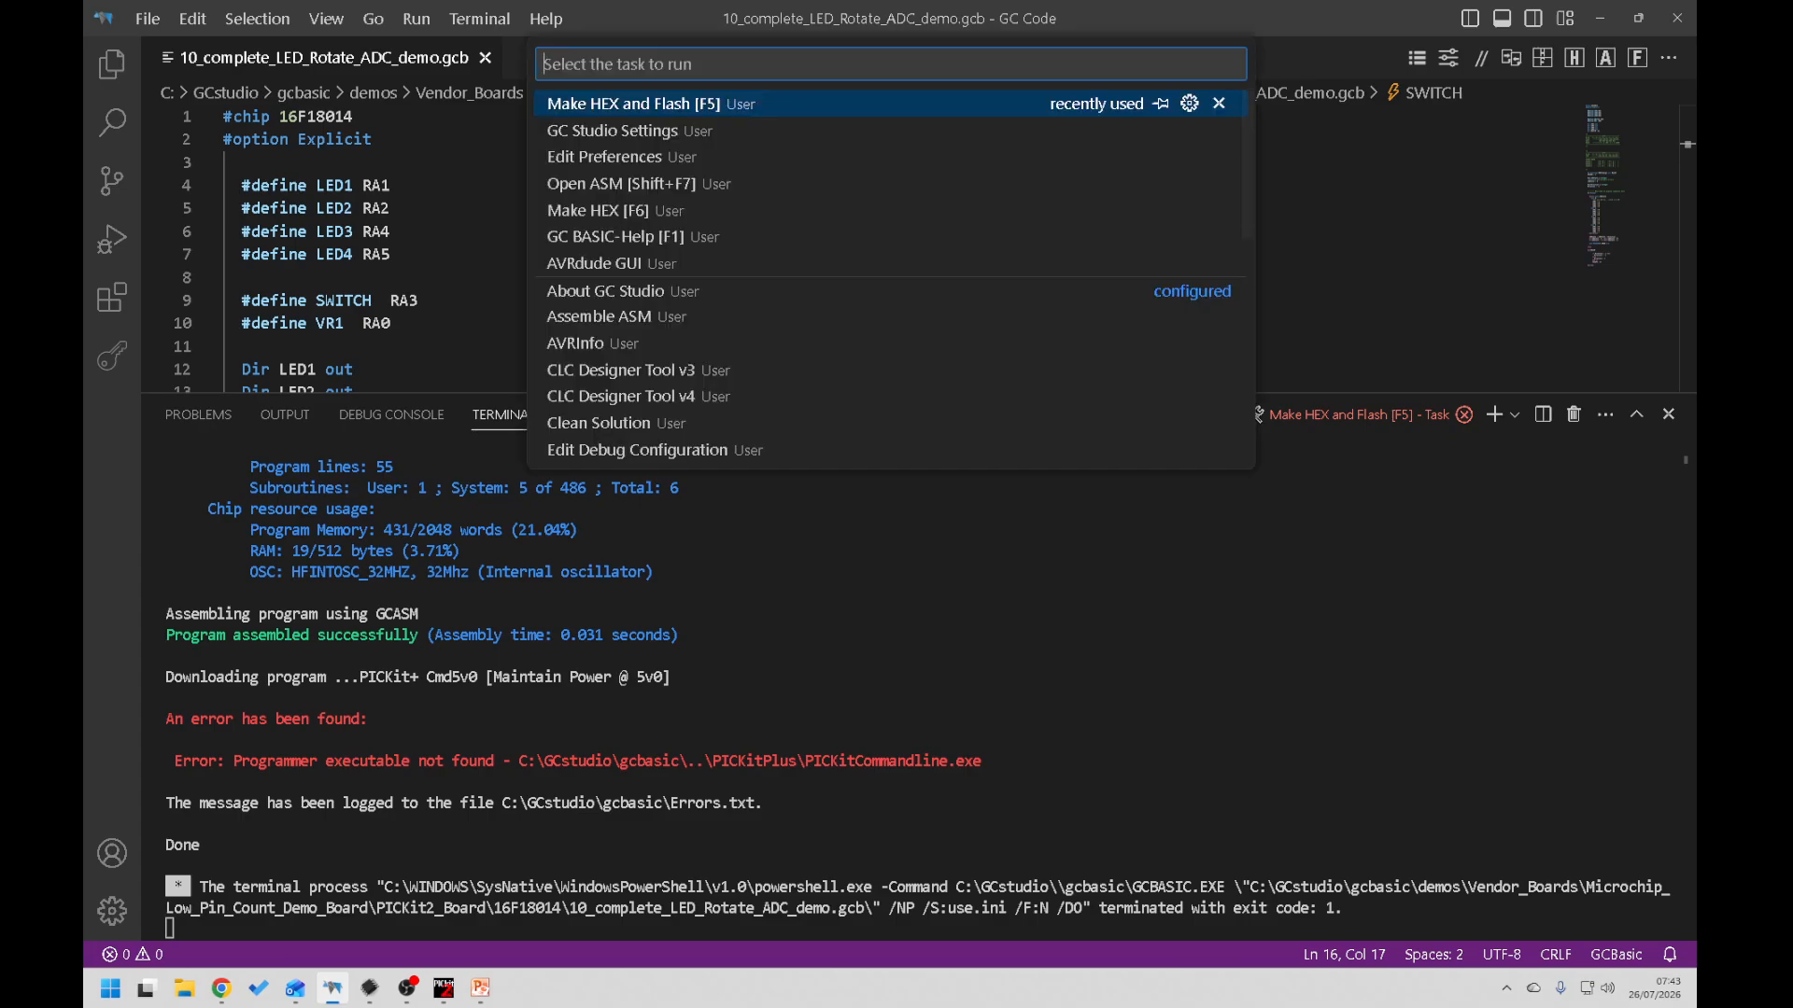
click(571, 158)
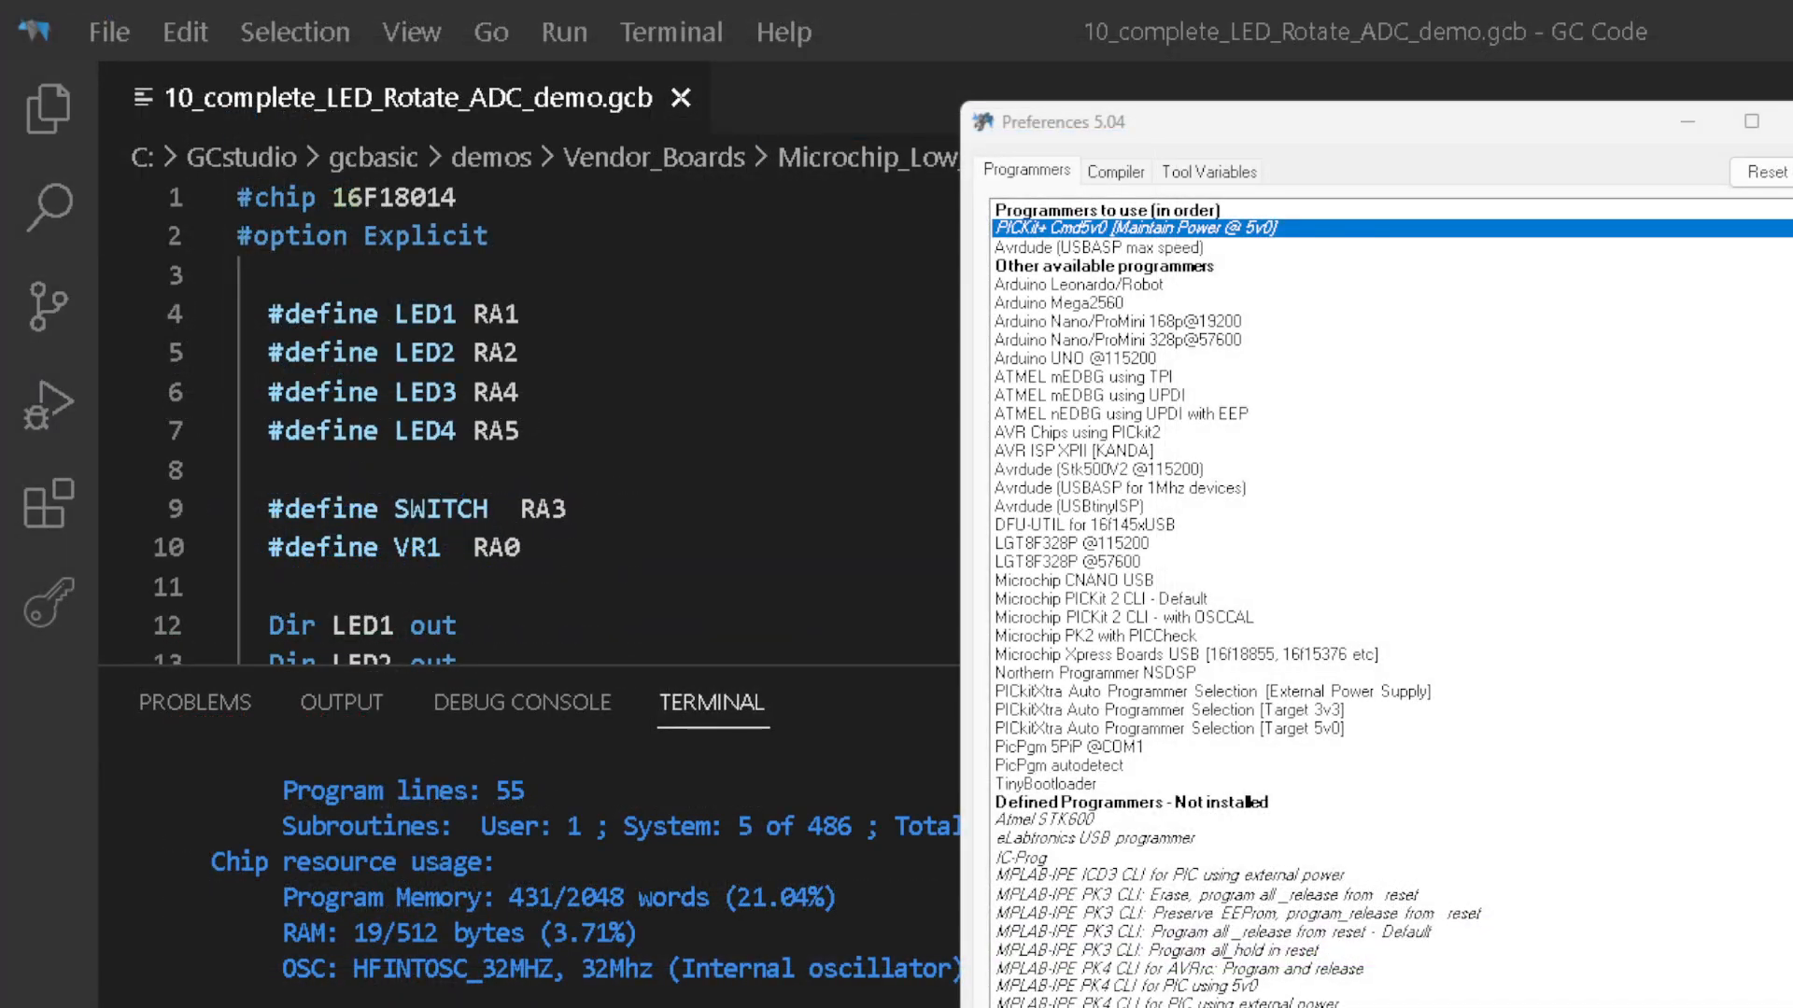
drag(1492, 135, 1669, 303)
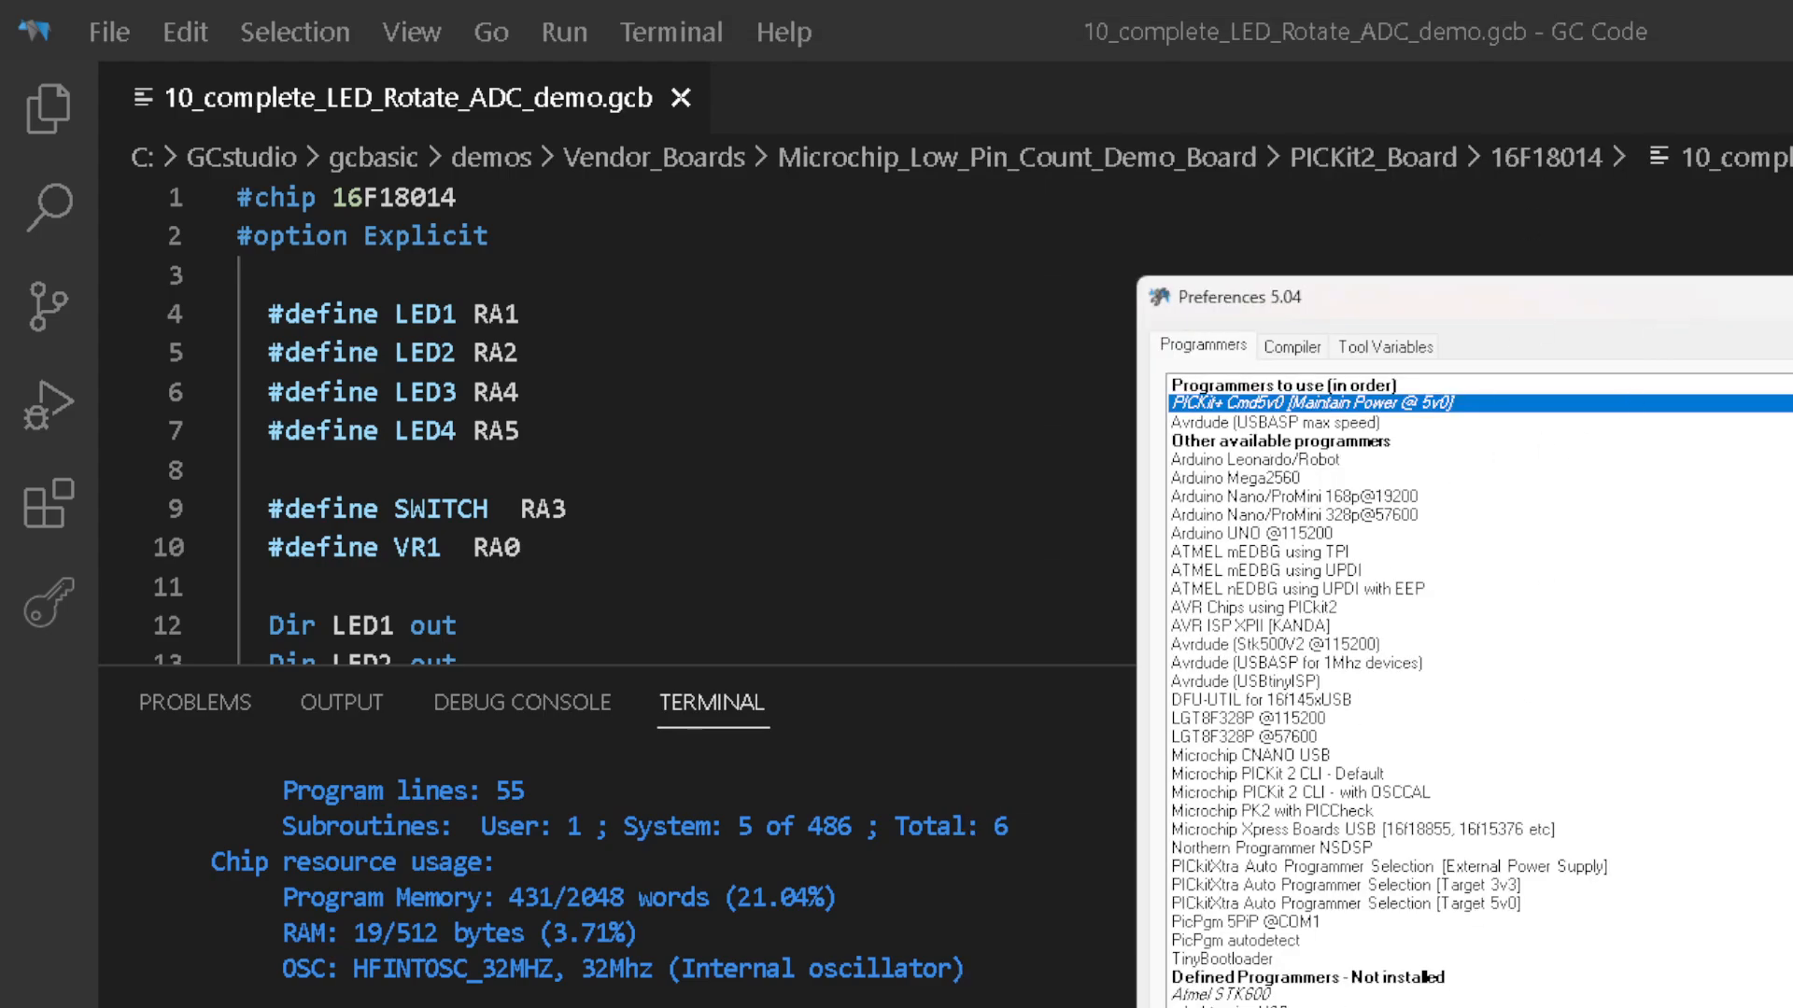
click(1213, 425)
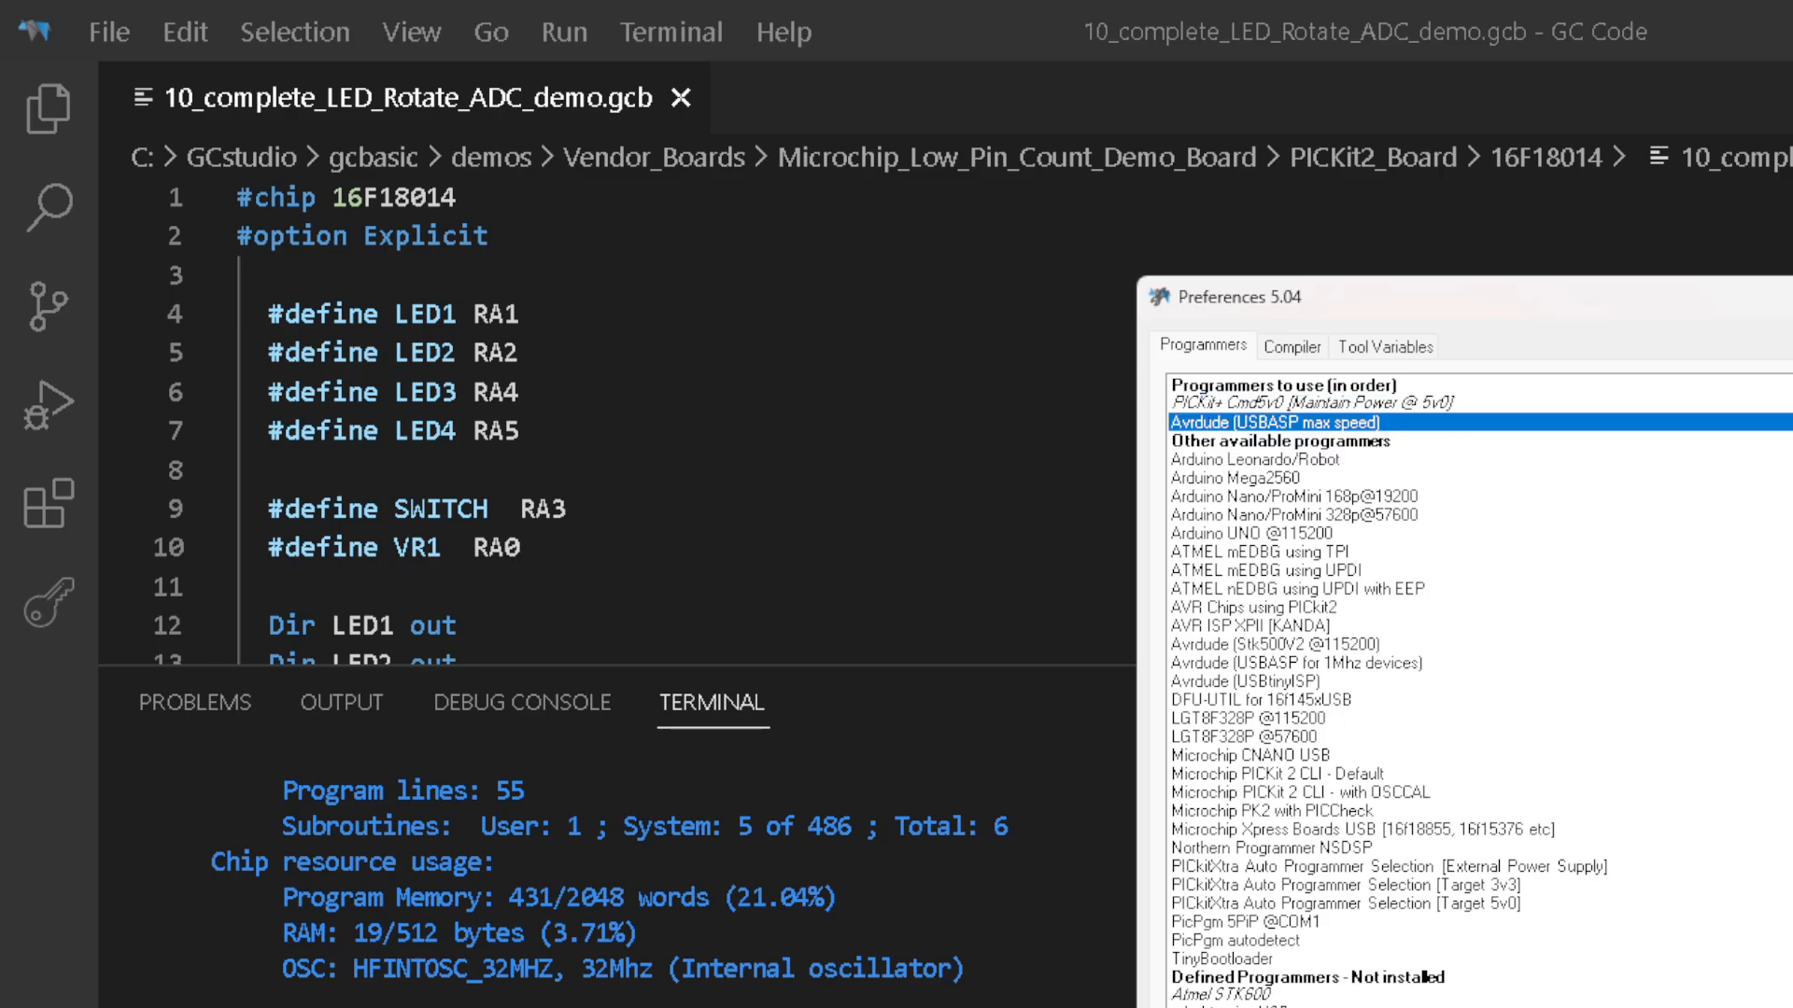
click(1223, 996)
click(1223, 1007)
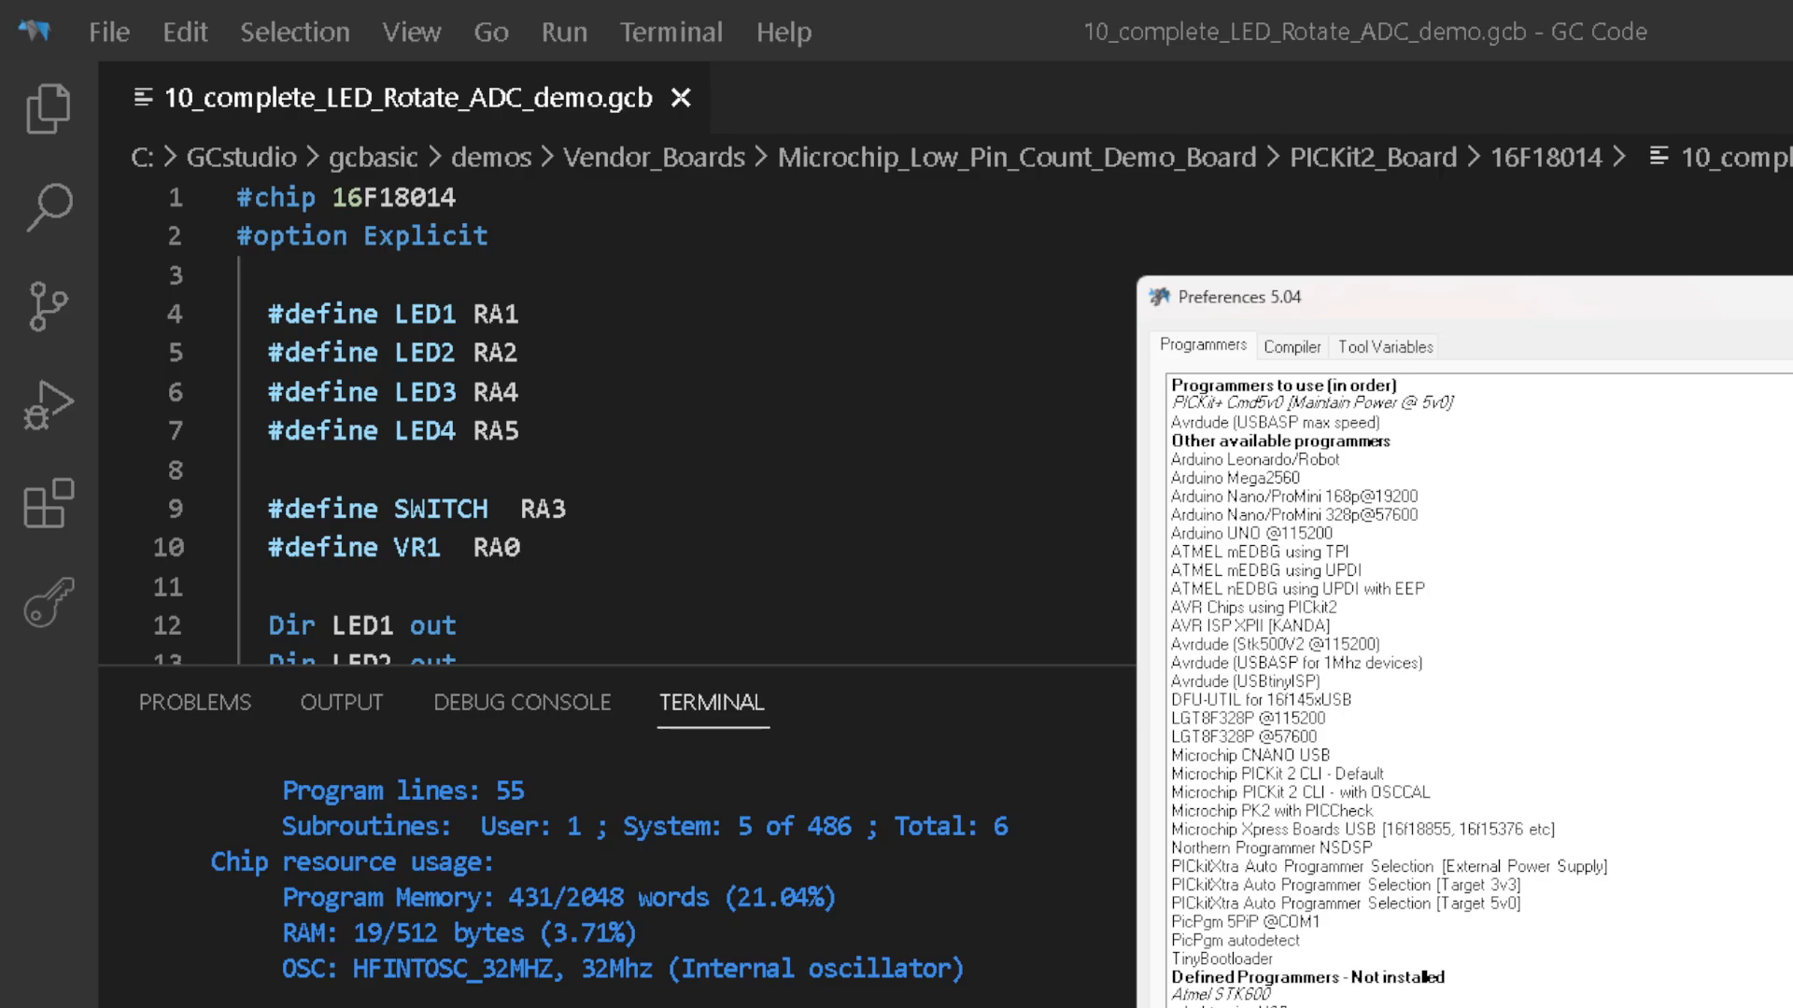
drag(1379, 298, 1221, 164)
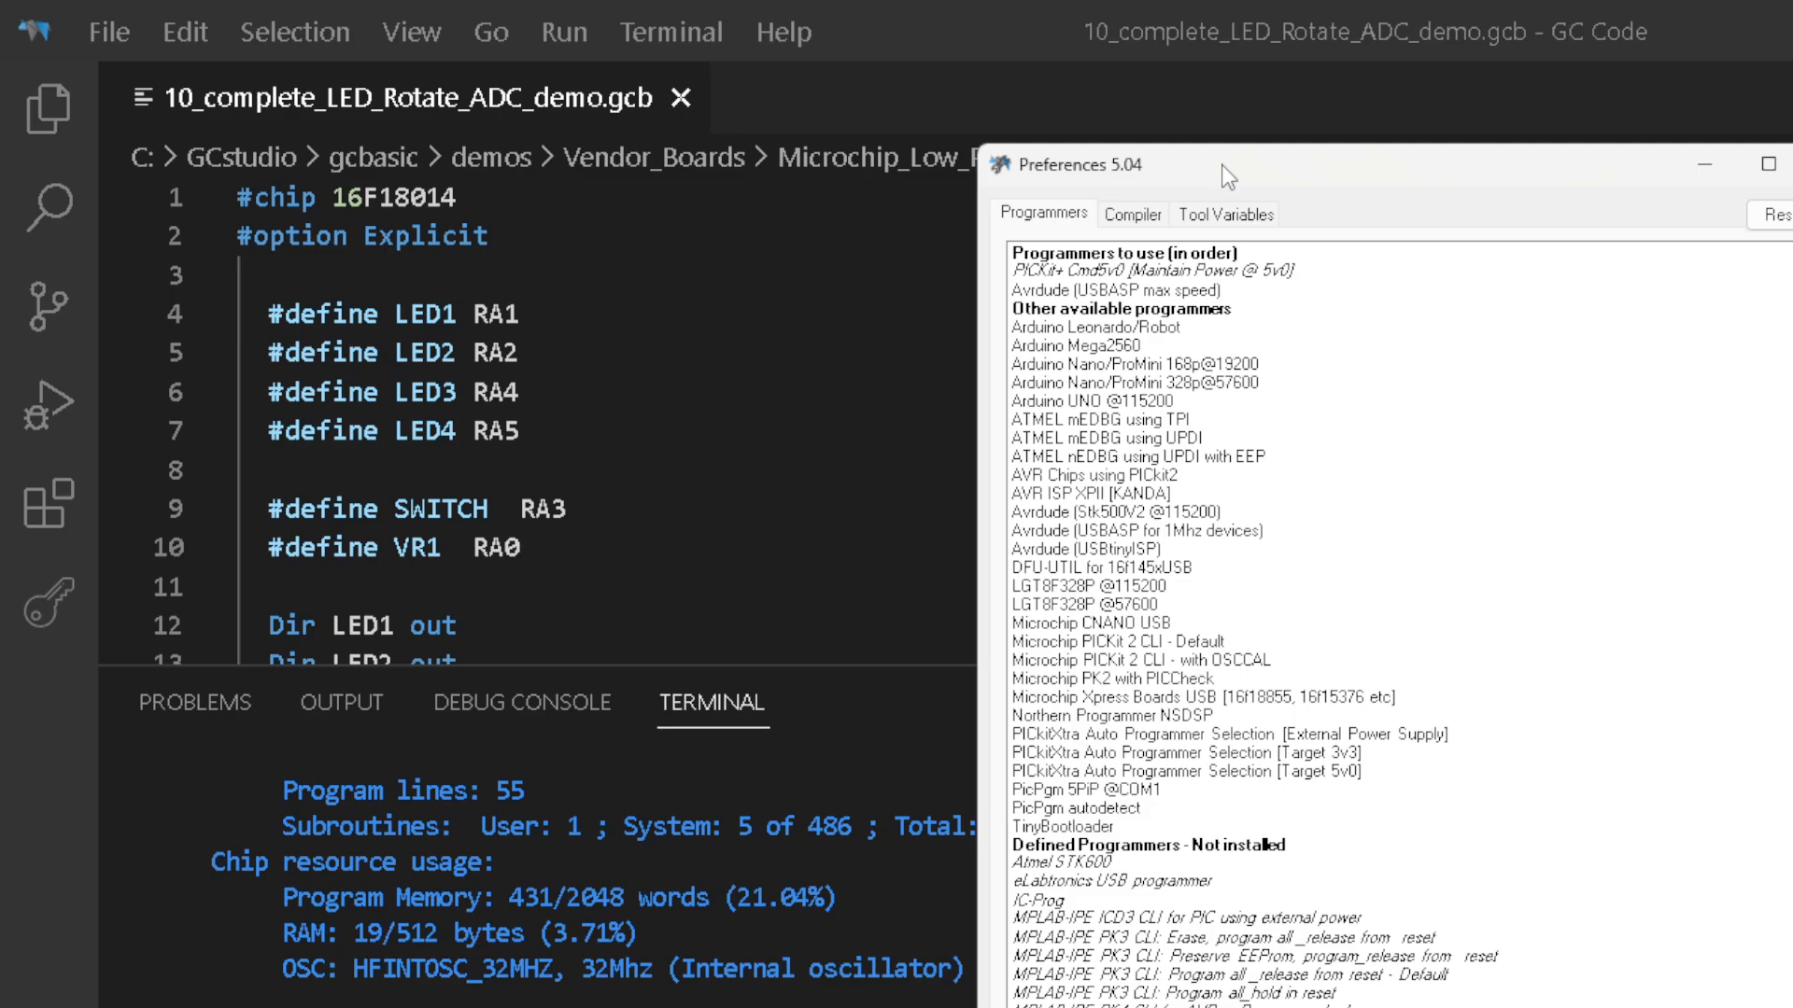
click(1118, 285)
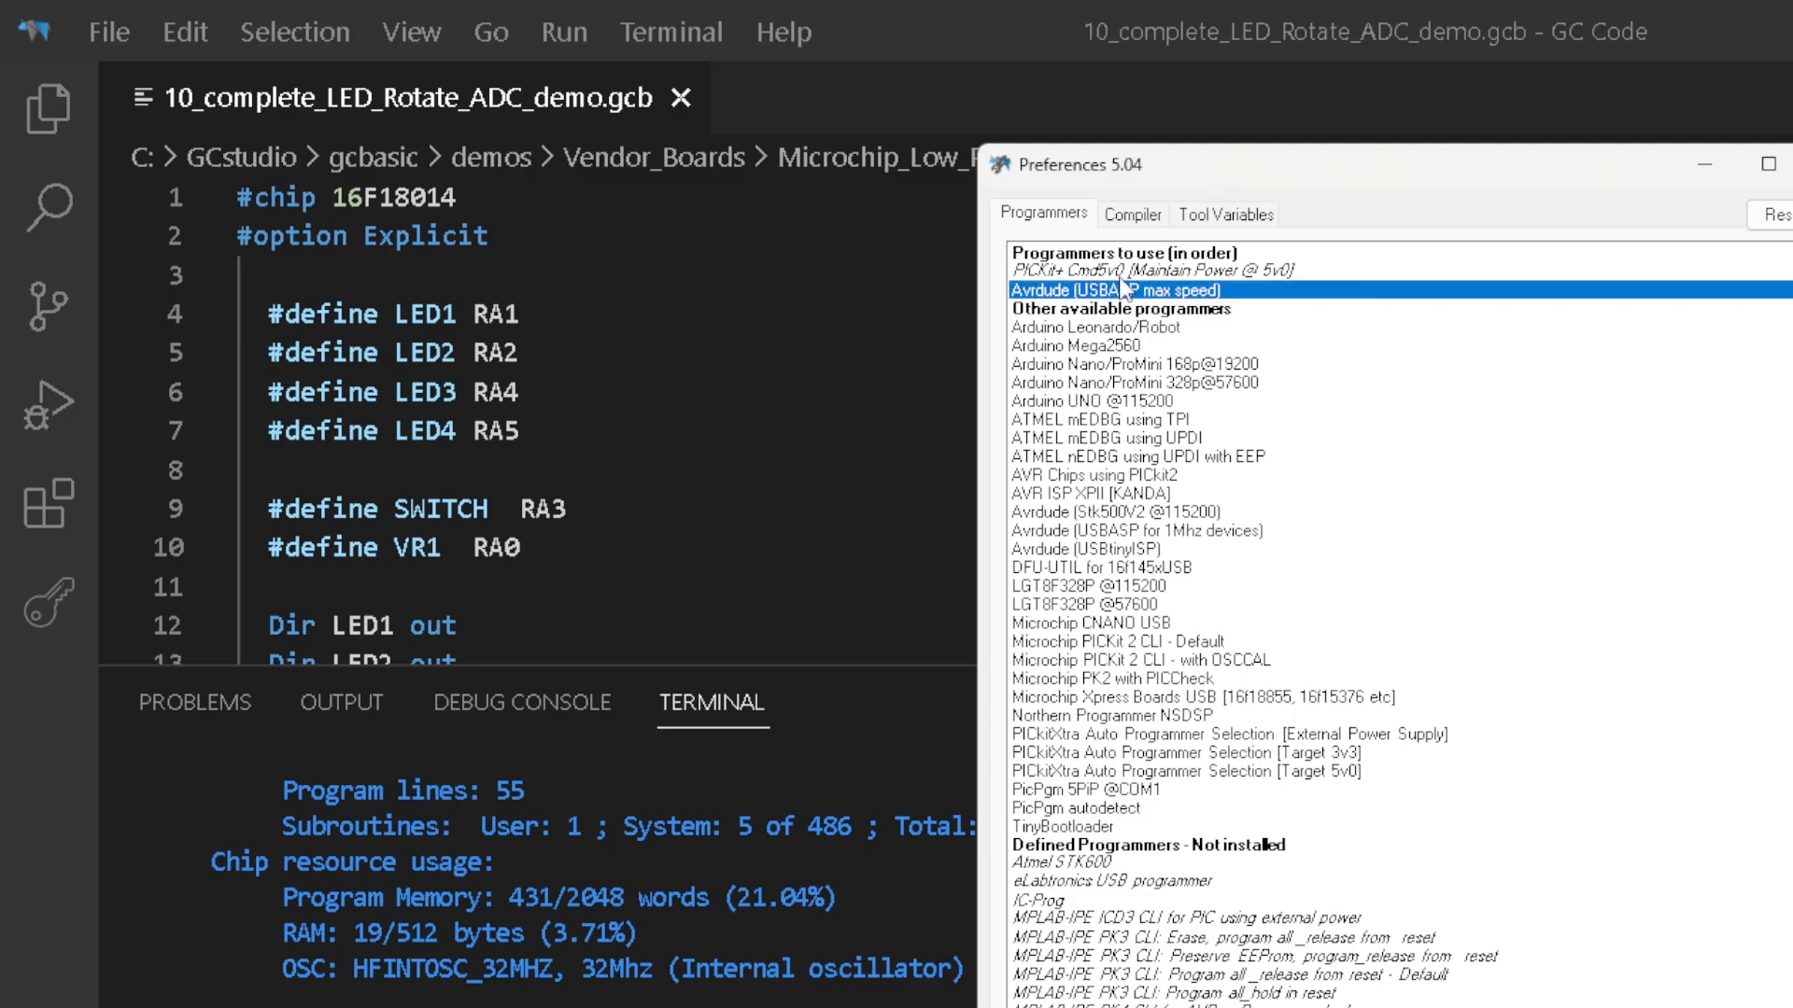
click(1118, 277)
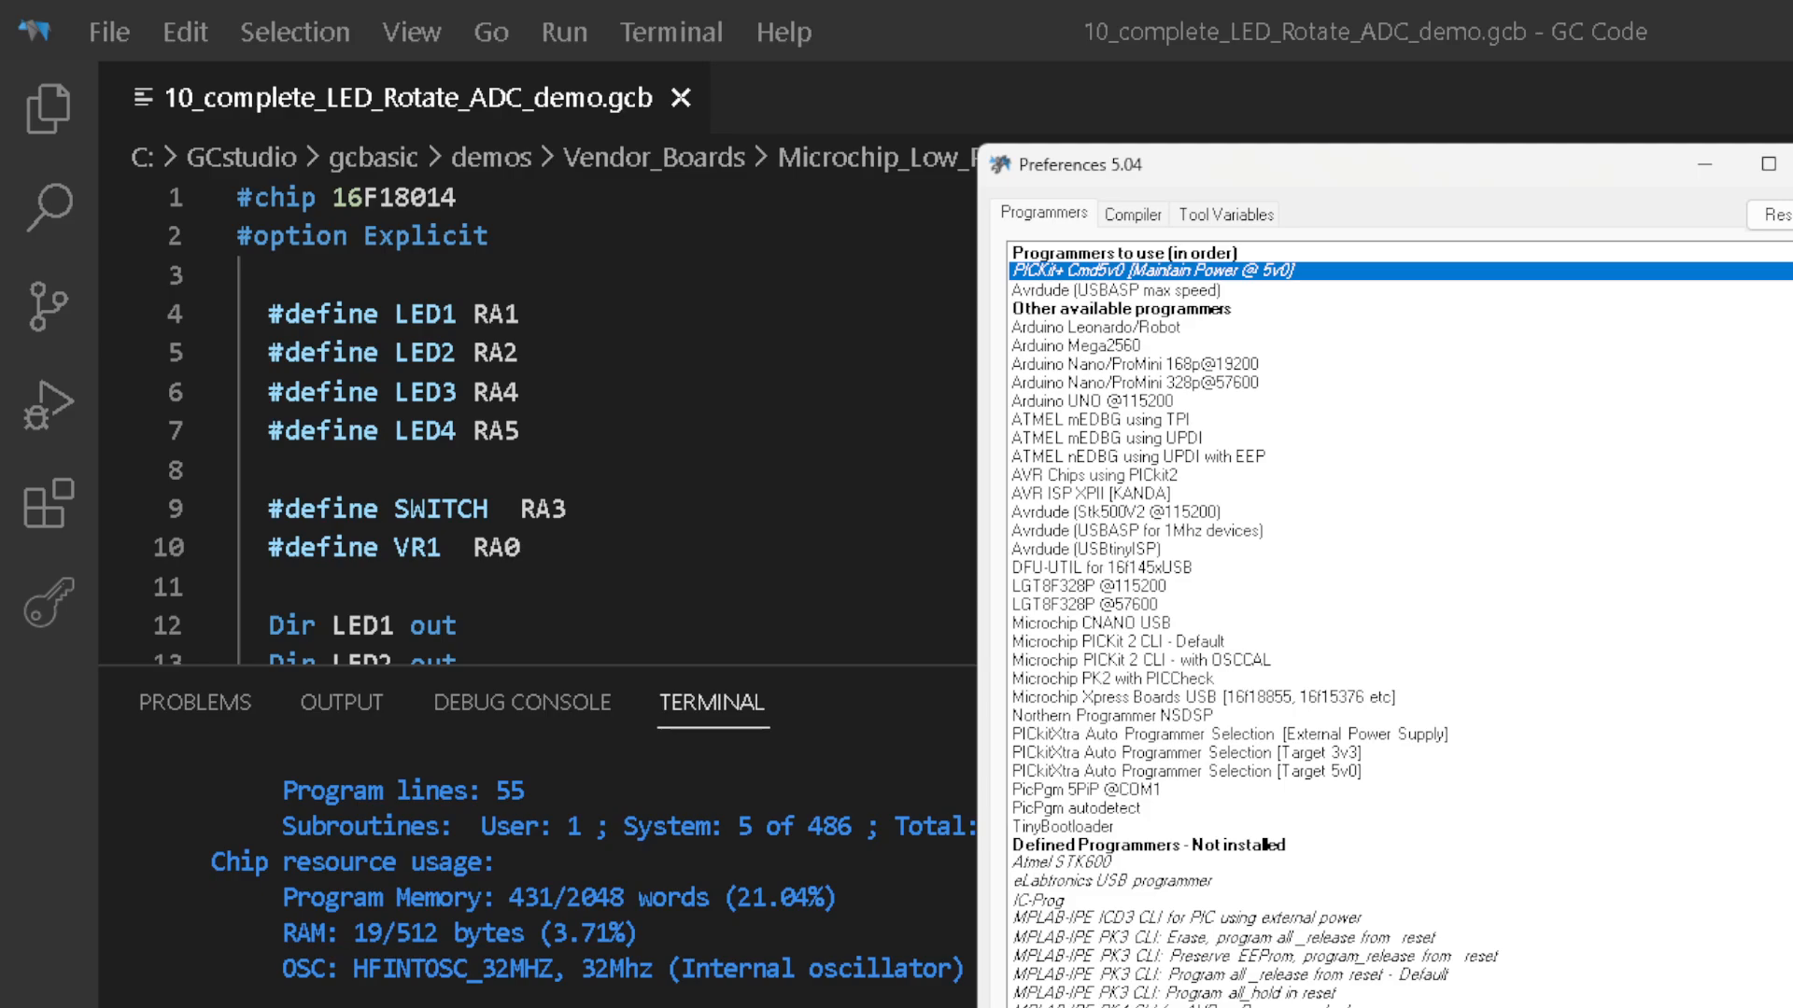
key(Escape)
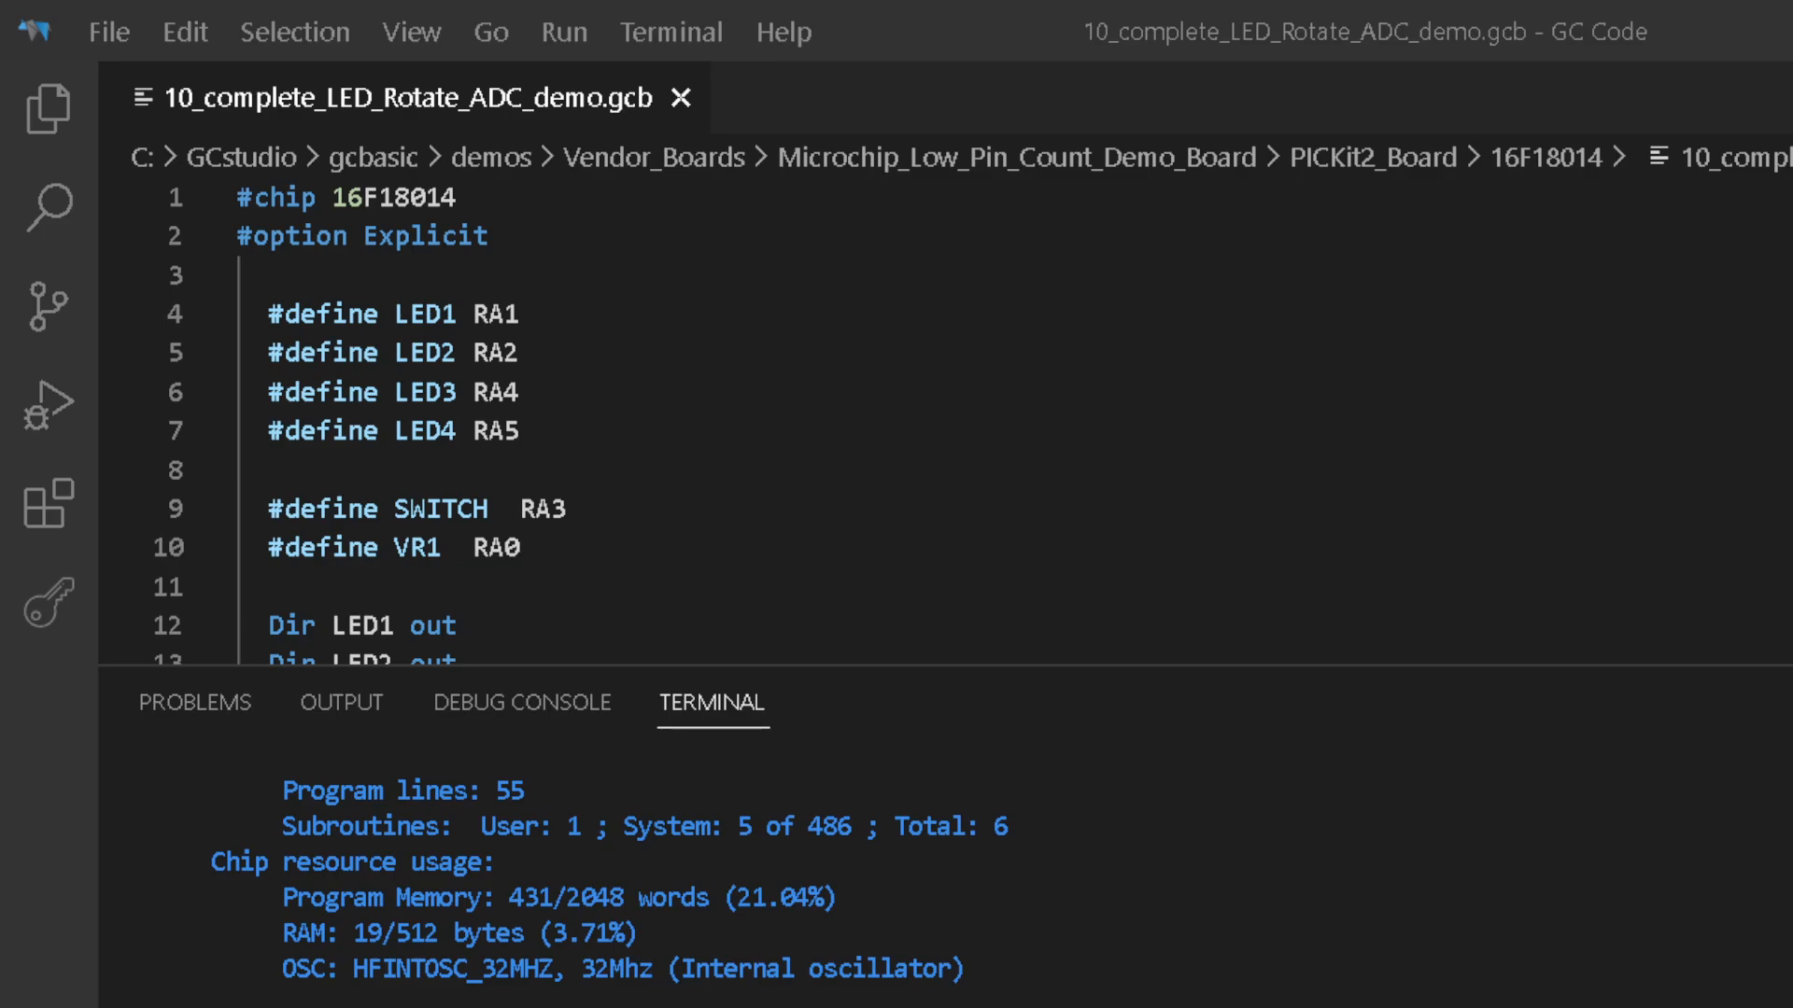
Clone the existing PICKitPlus installation from C:\myApps\PICKITPLUS into the current GC Studio installation through GC Studio Settings
click(1452, 440)
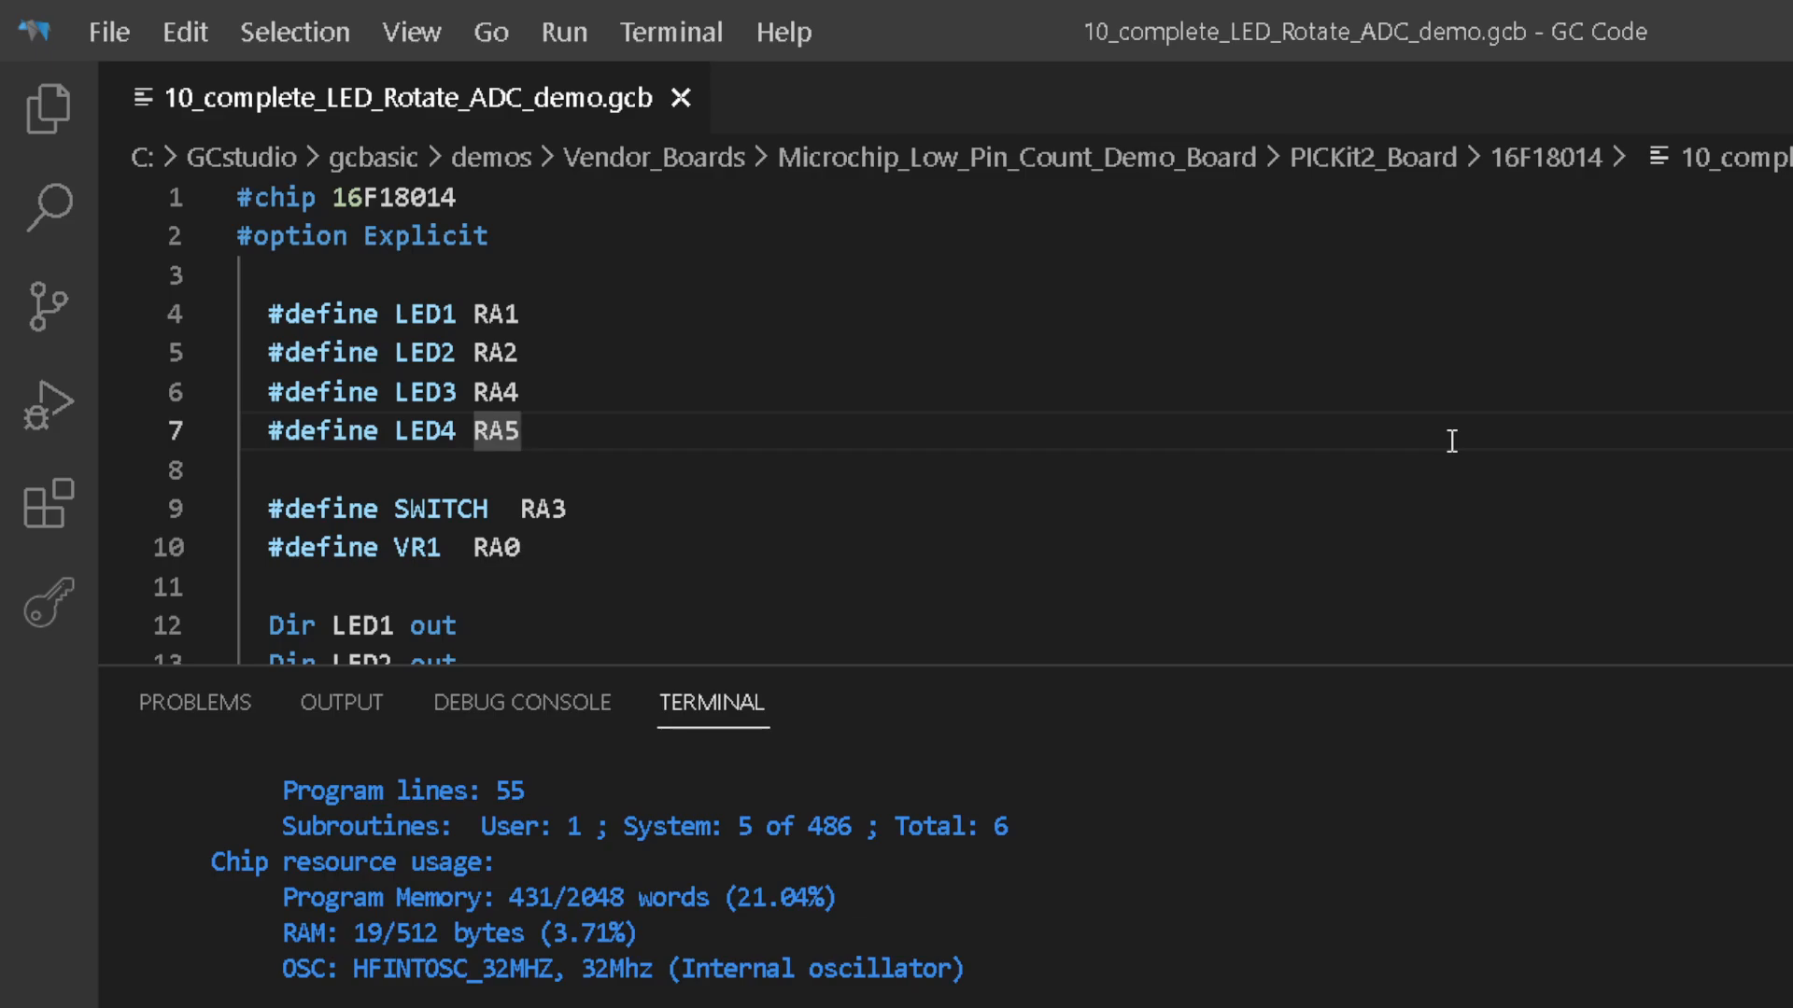
key(F4)
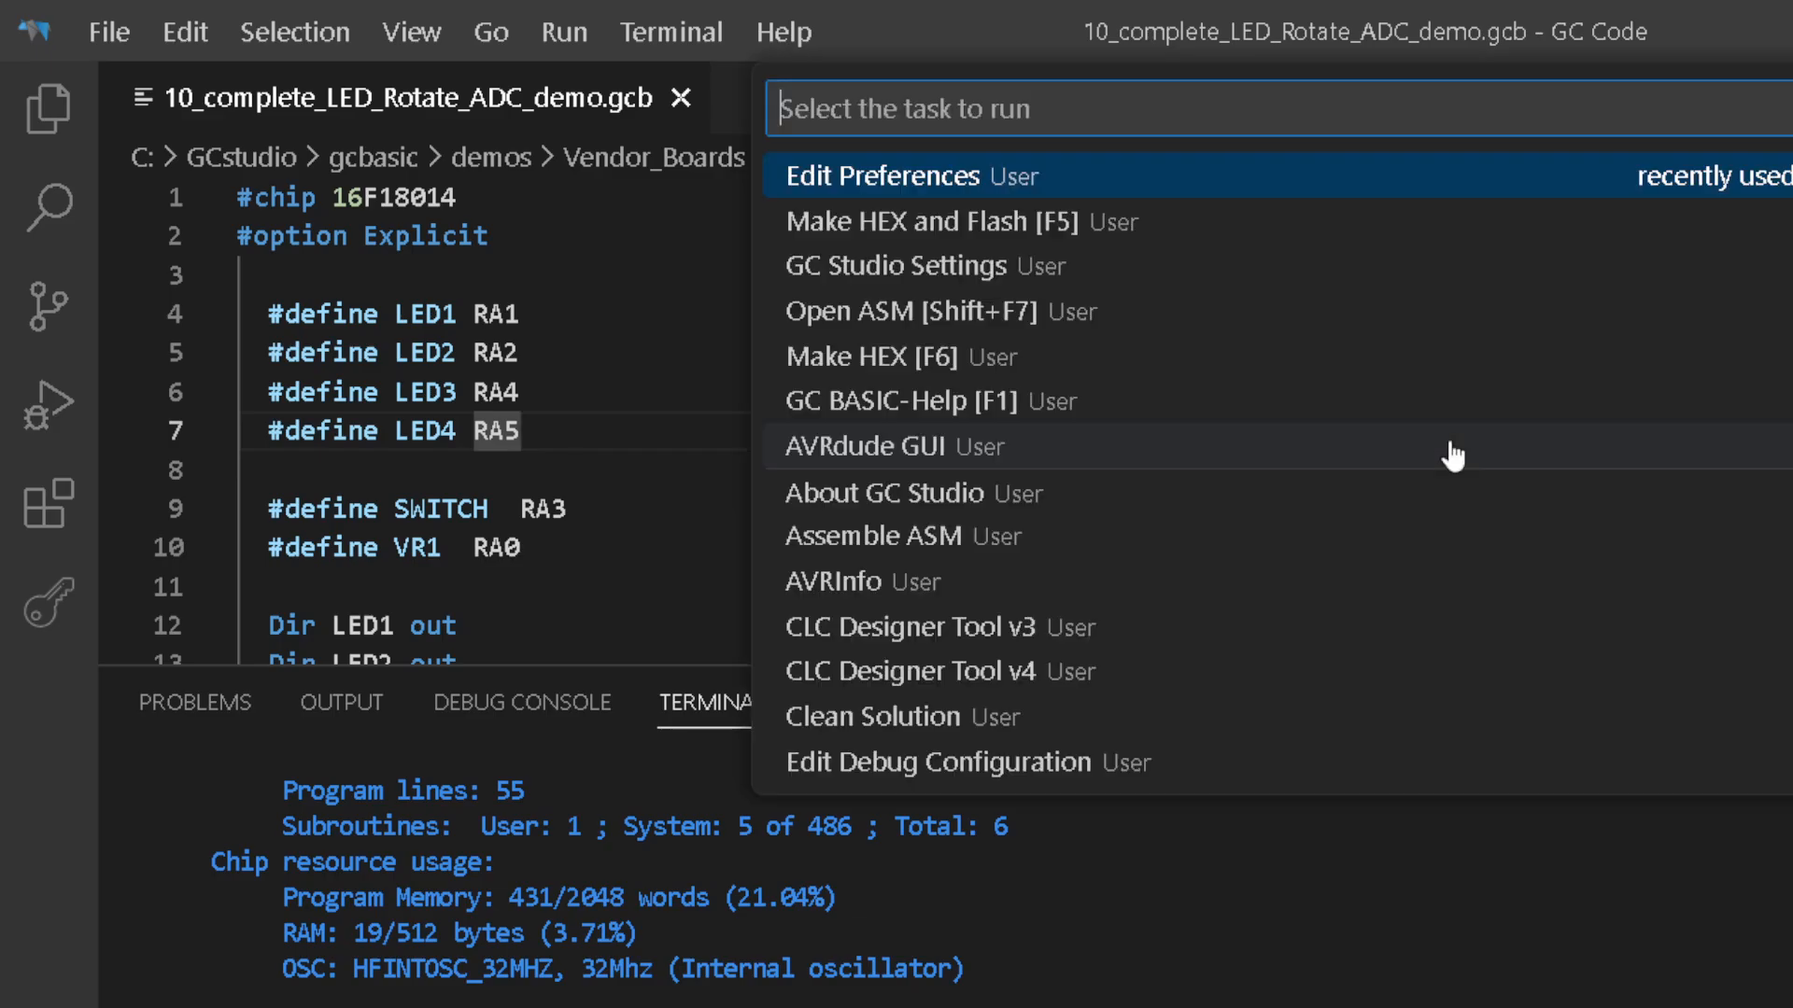
click(845, 269)
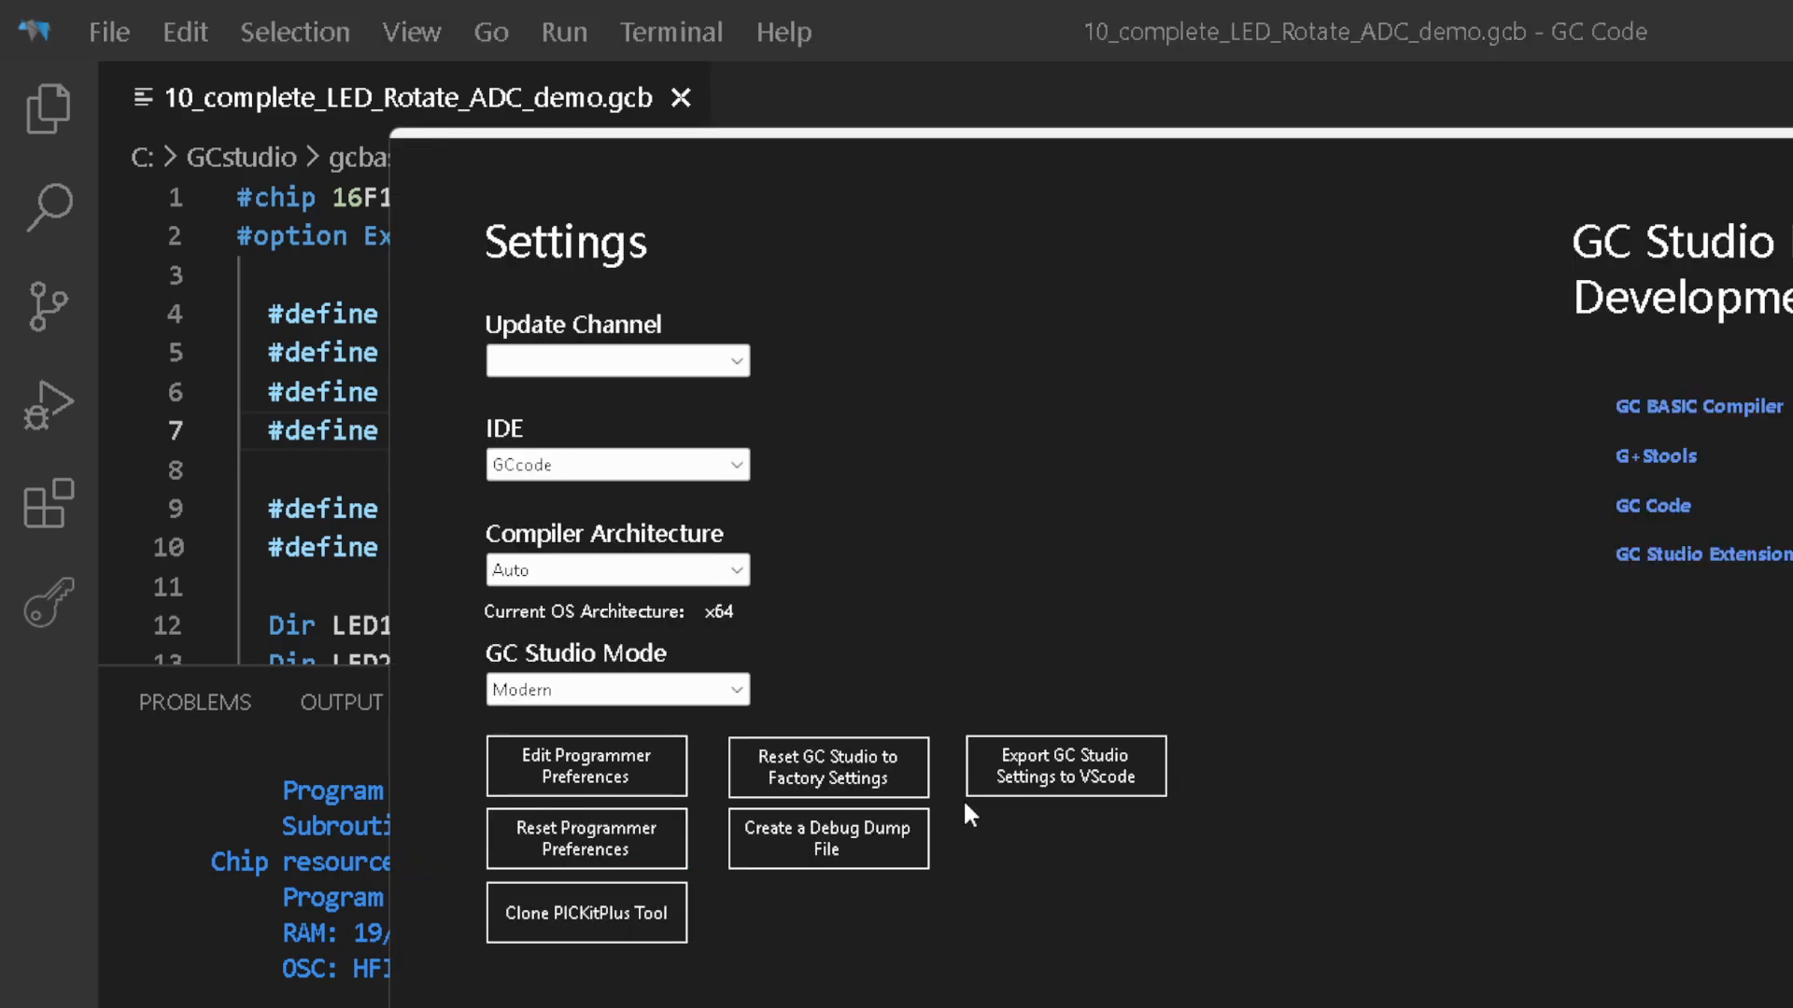
click(586, 911)
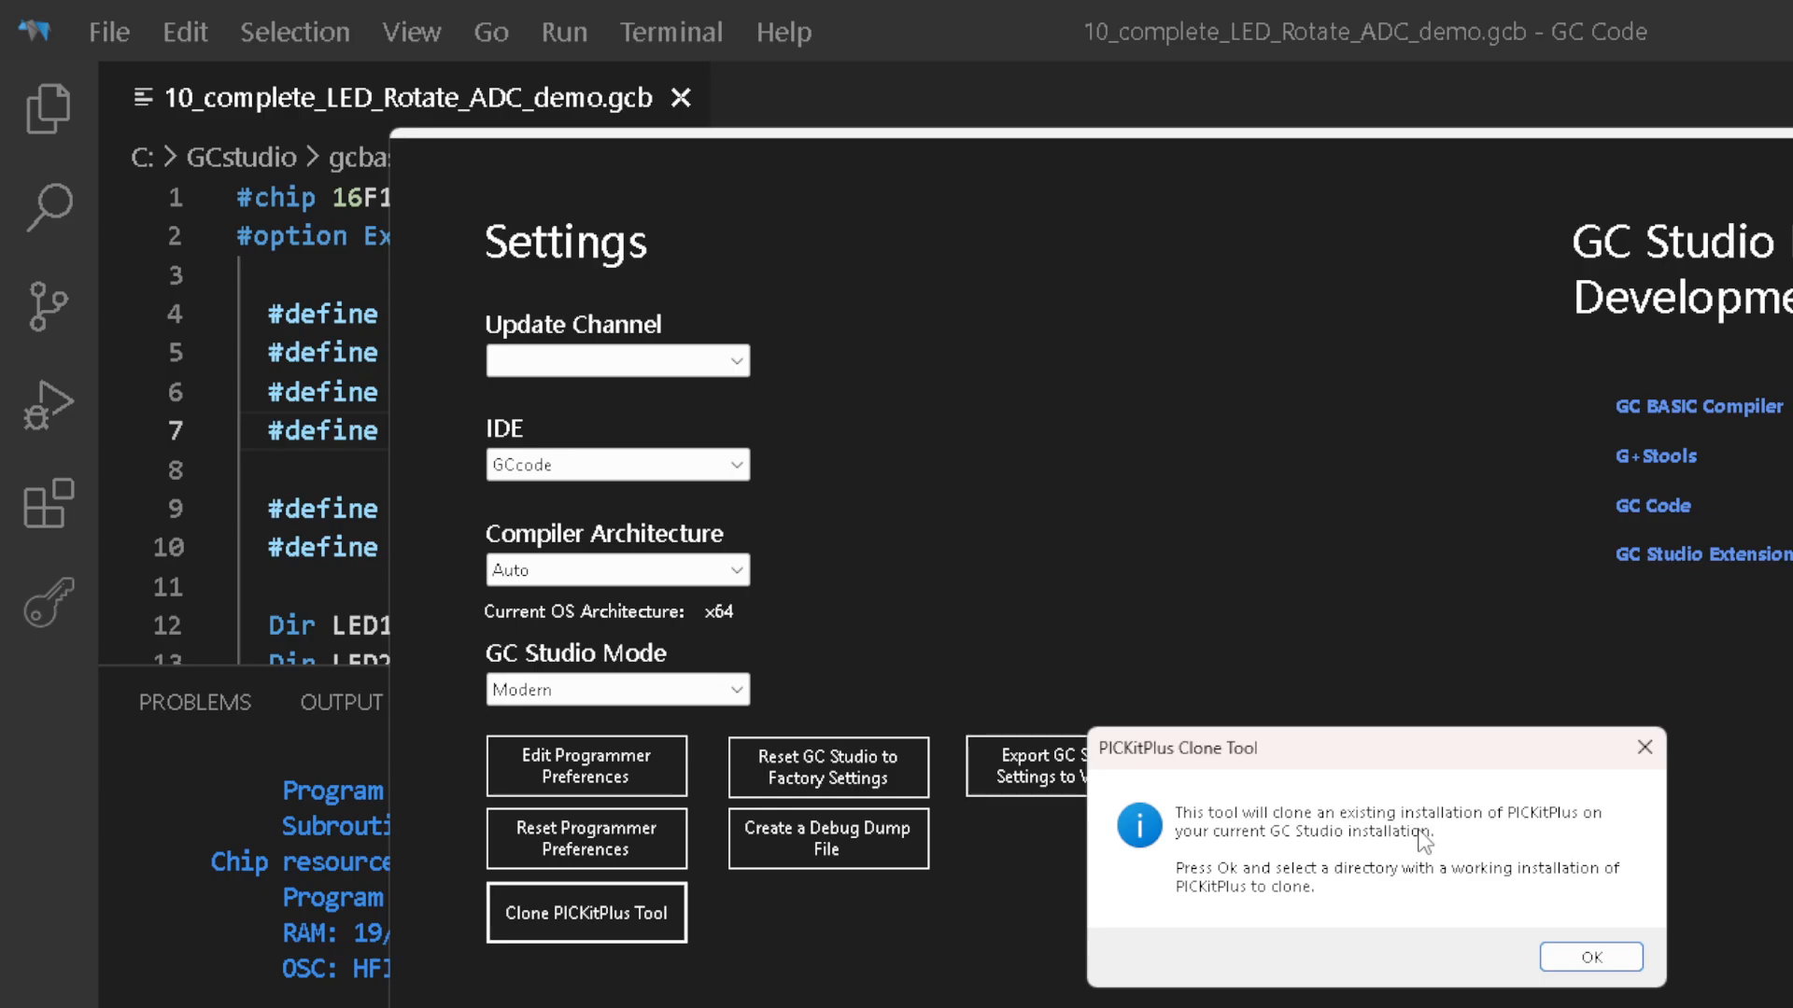
click(1581, 952)
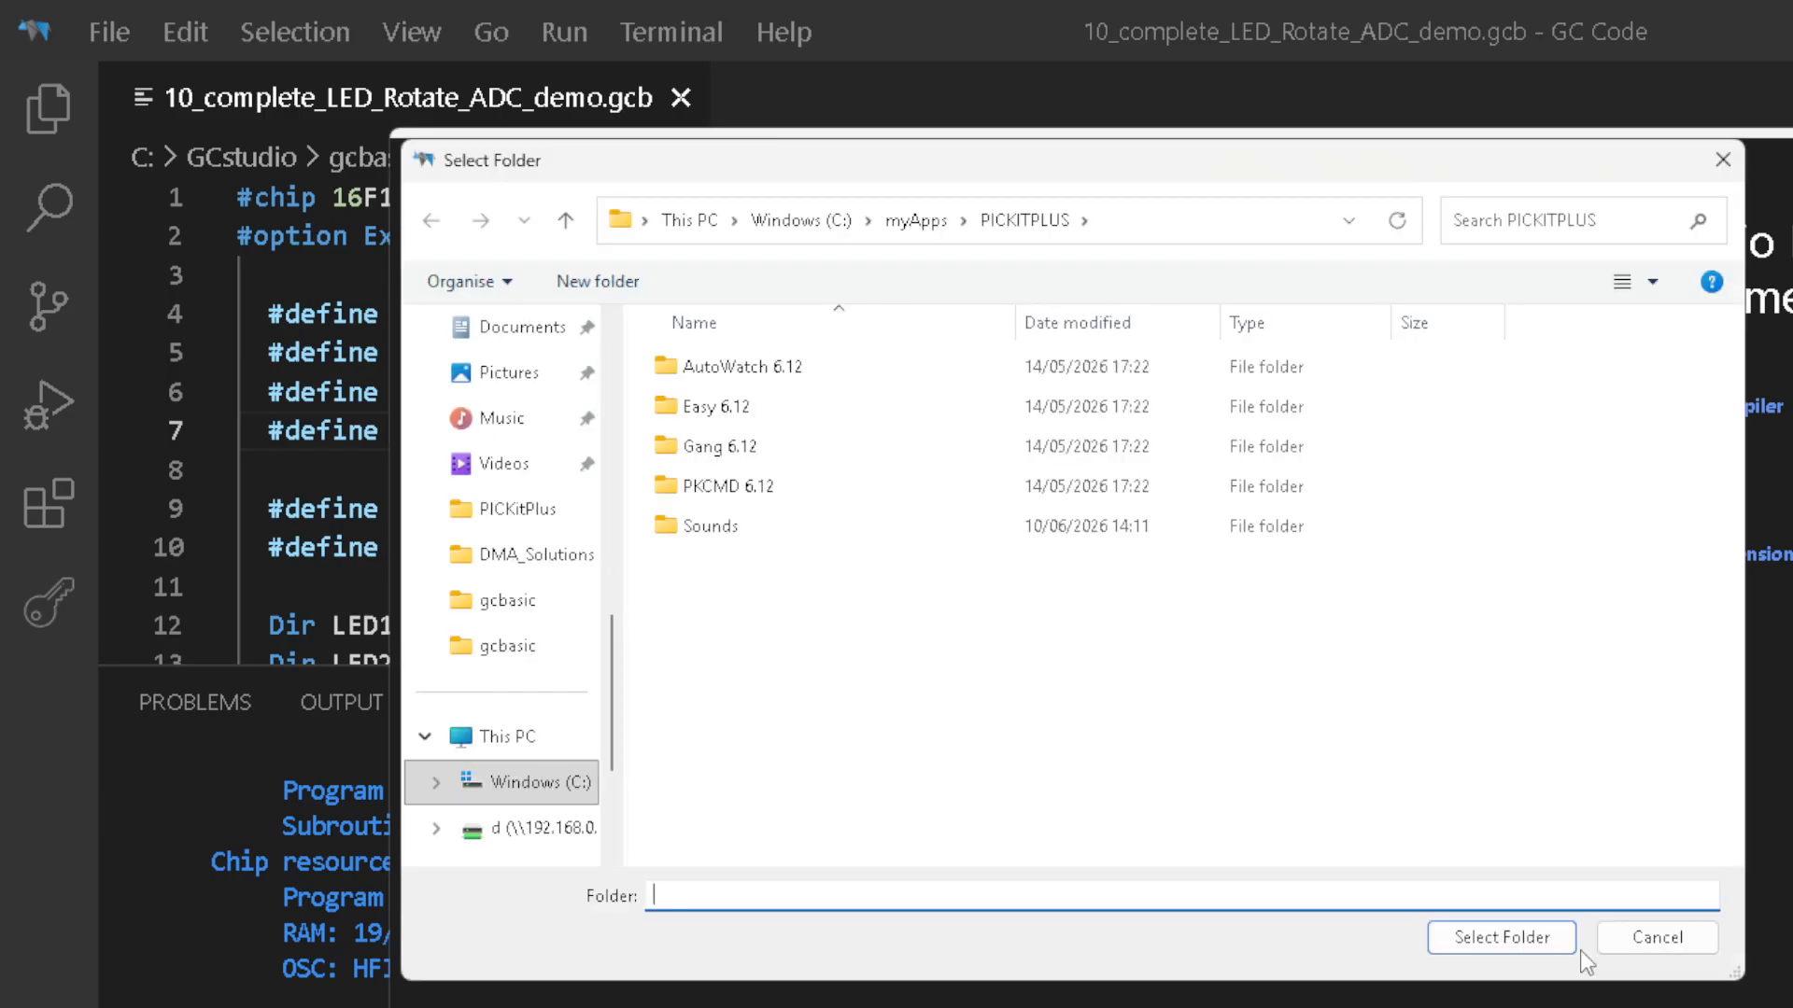
click(916, 220)
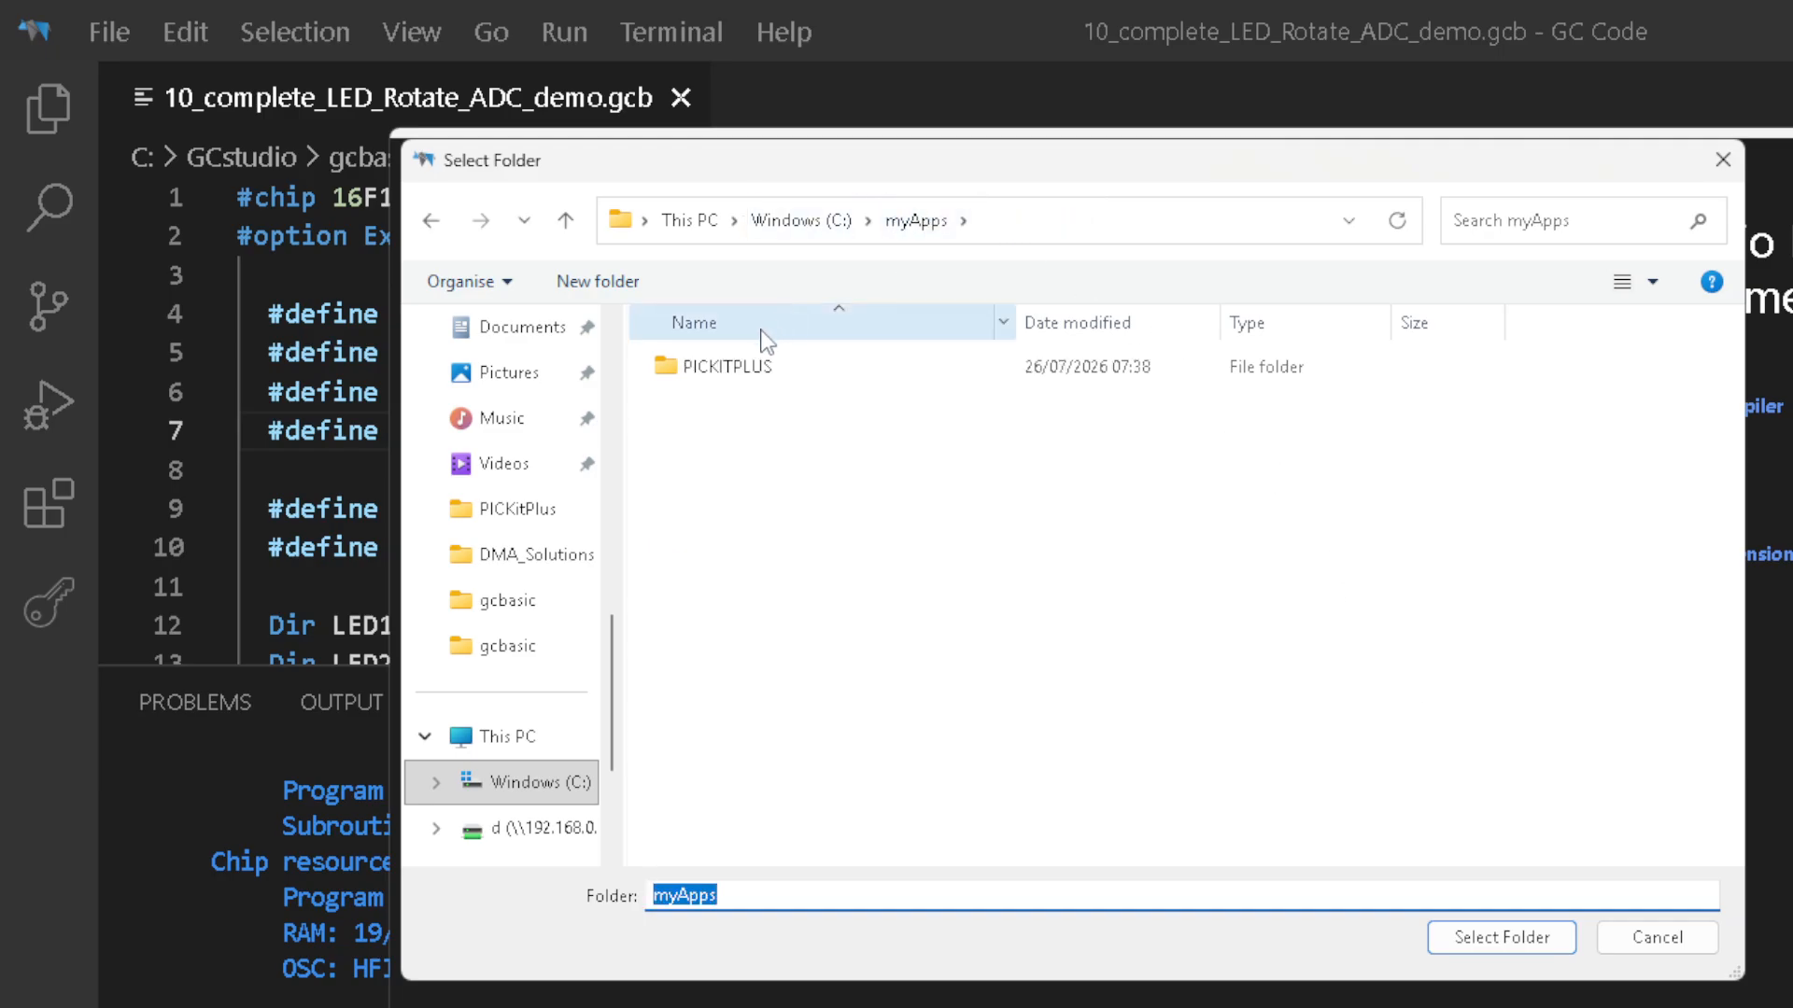
double_click(733, 366)
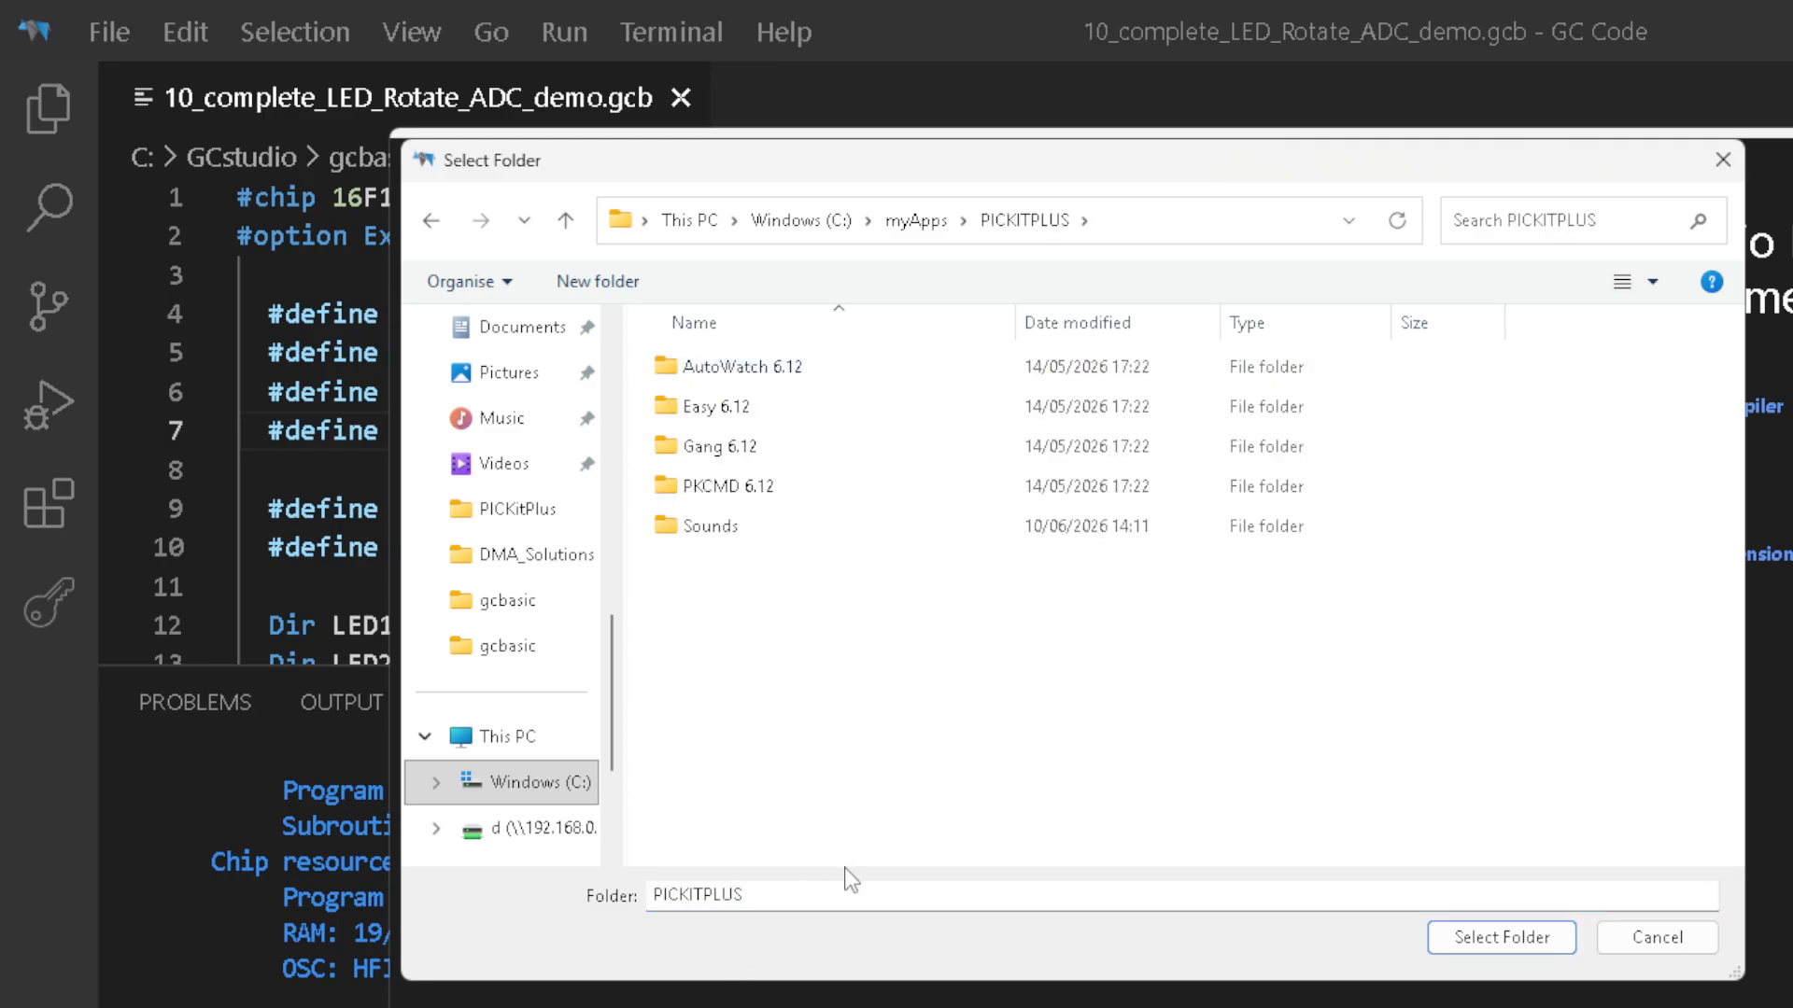
drag(788, 888, 625, 885)
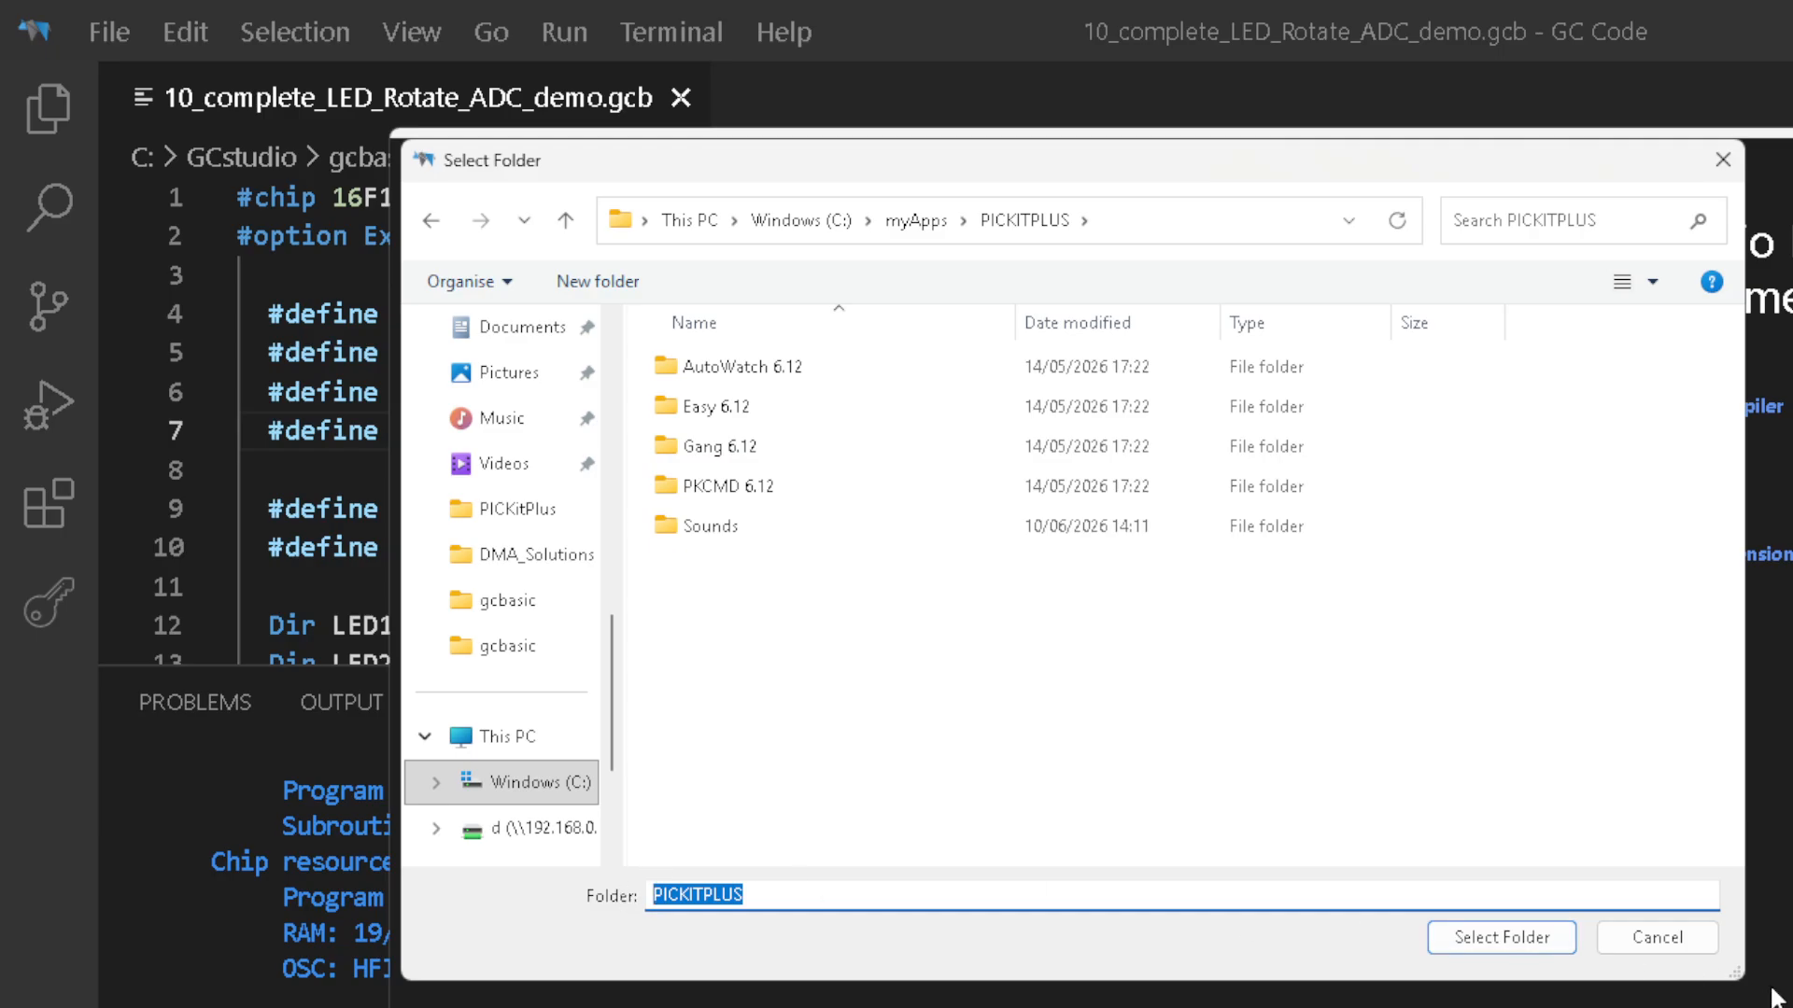
click(1516, 926)
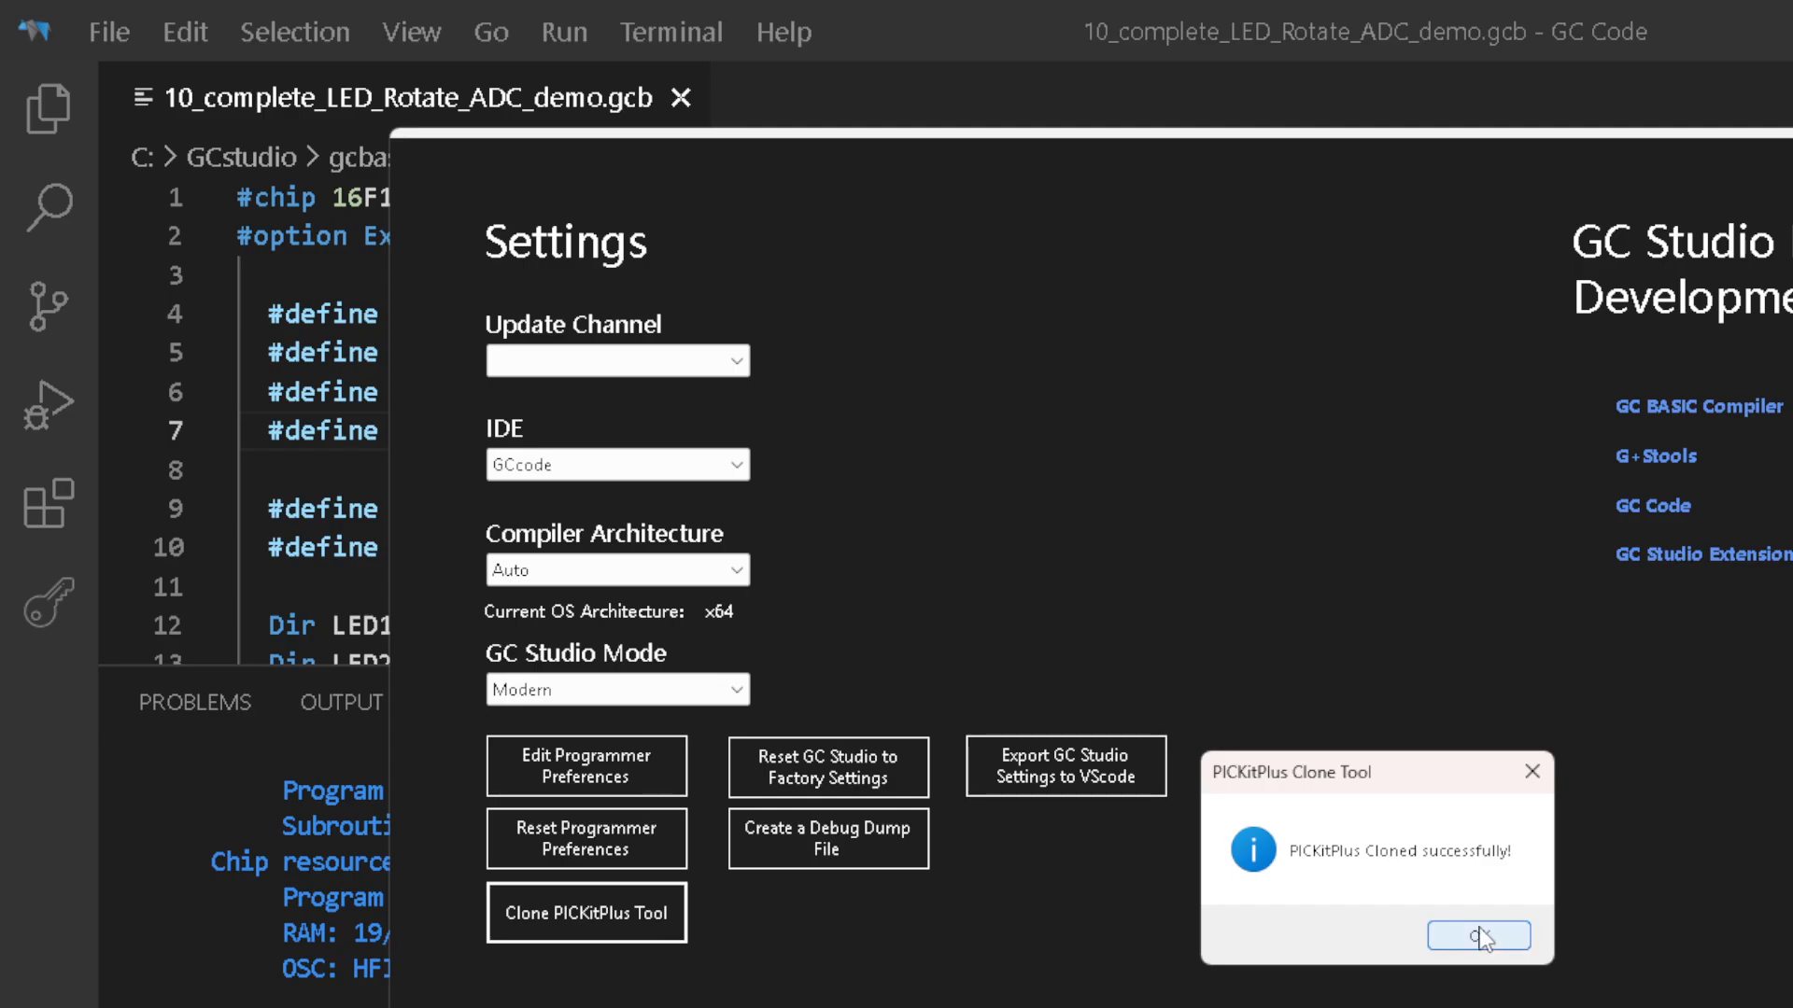
click(1480, 937)
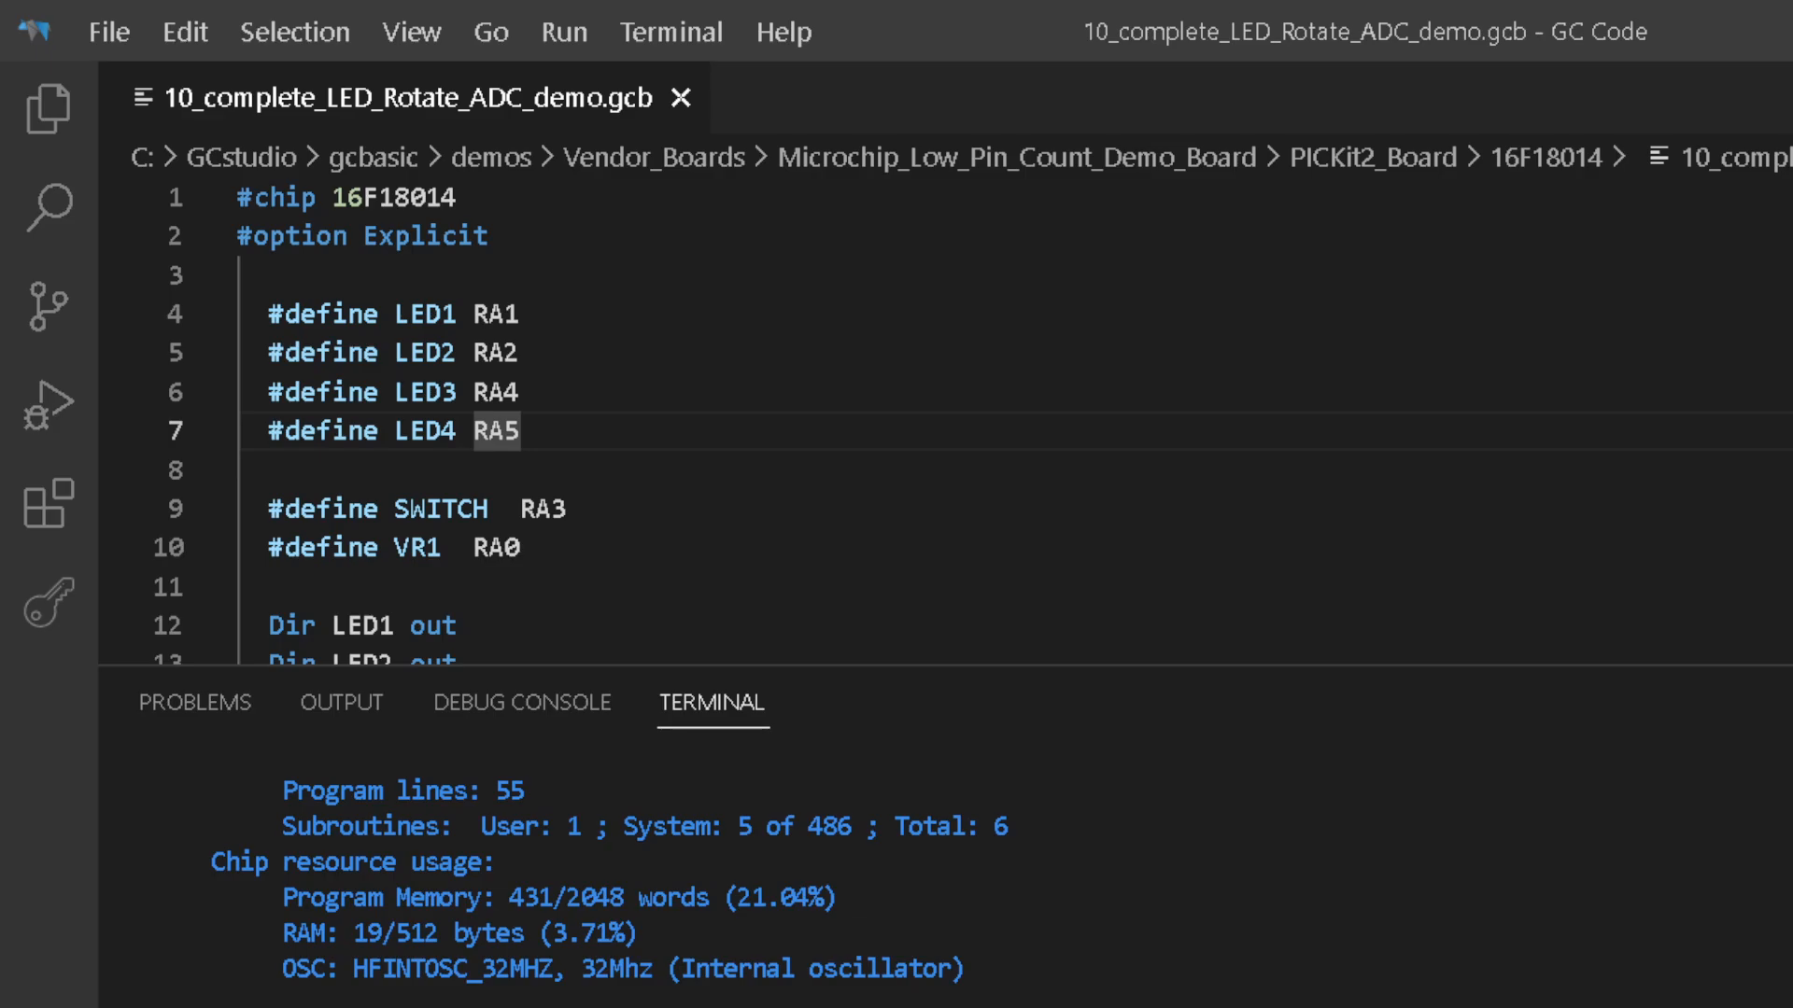
Reopen the programmer preferences and examine the PICKit+ programmers in use and among the other available programmers
click(1748, 504)
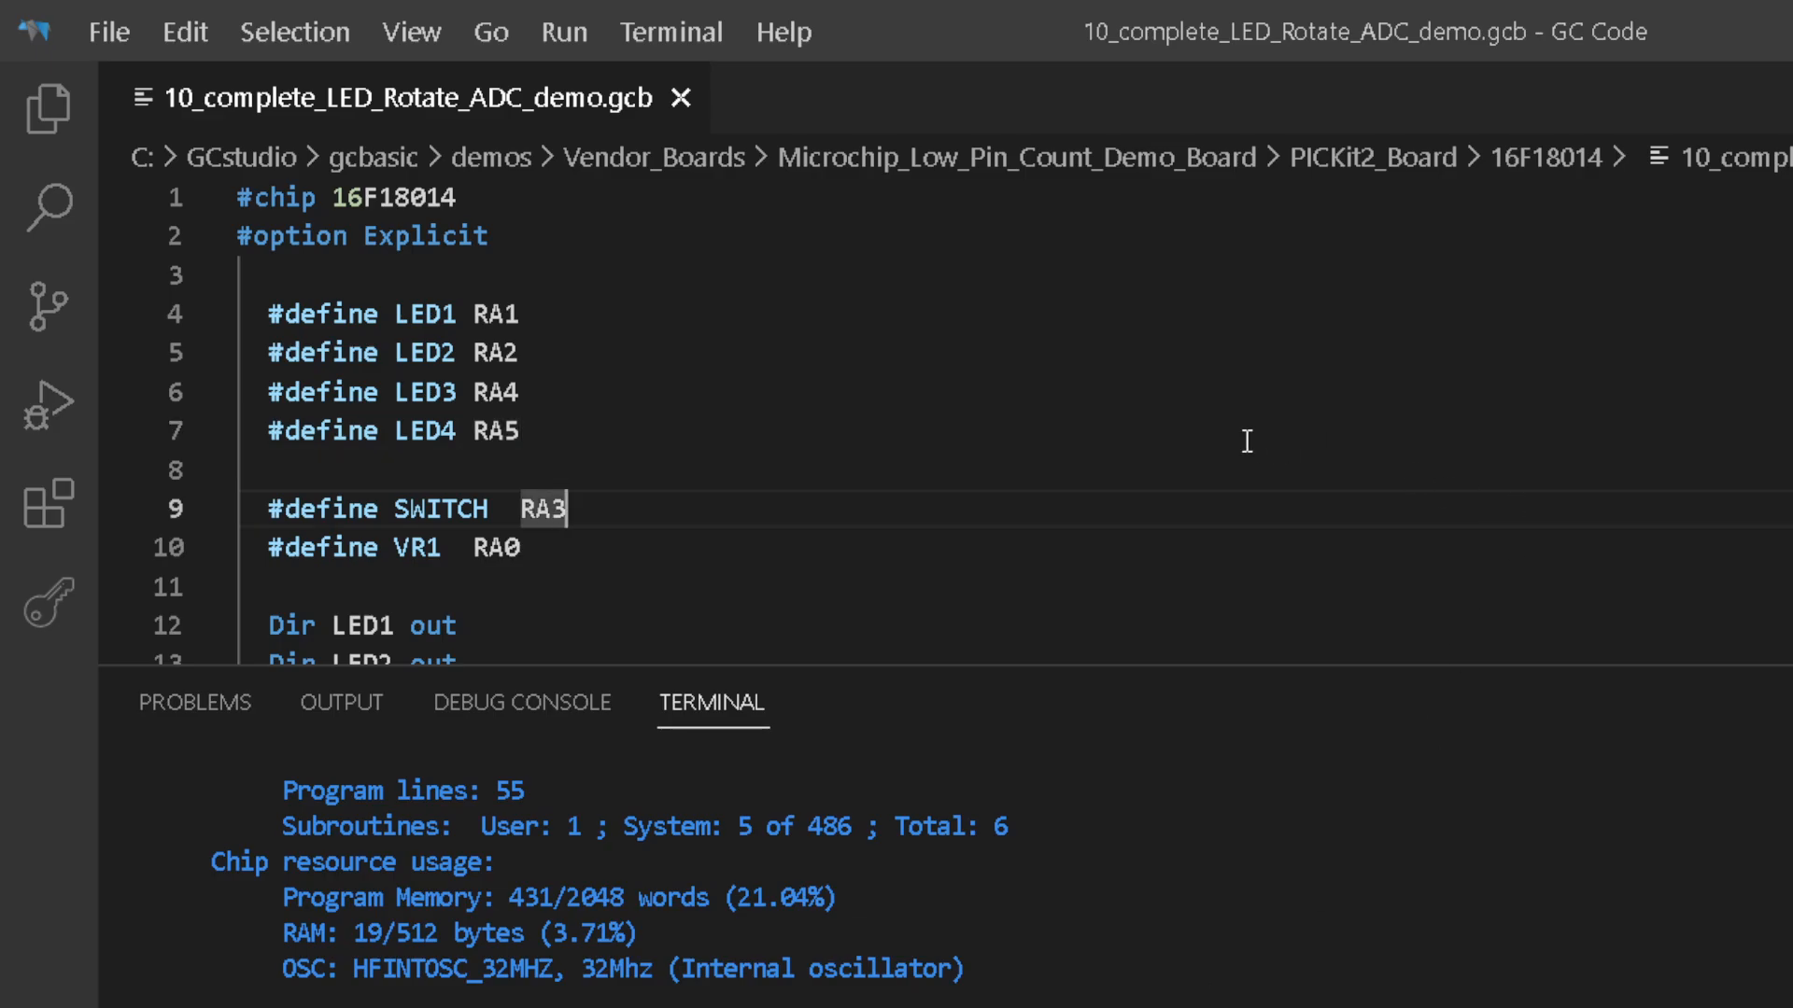
key(F4)
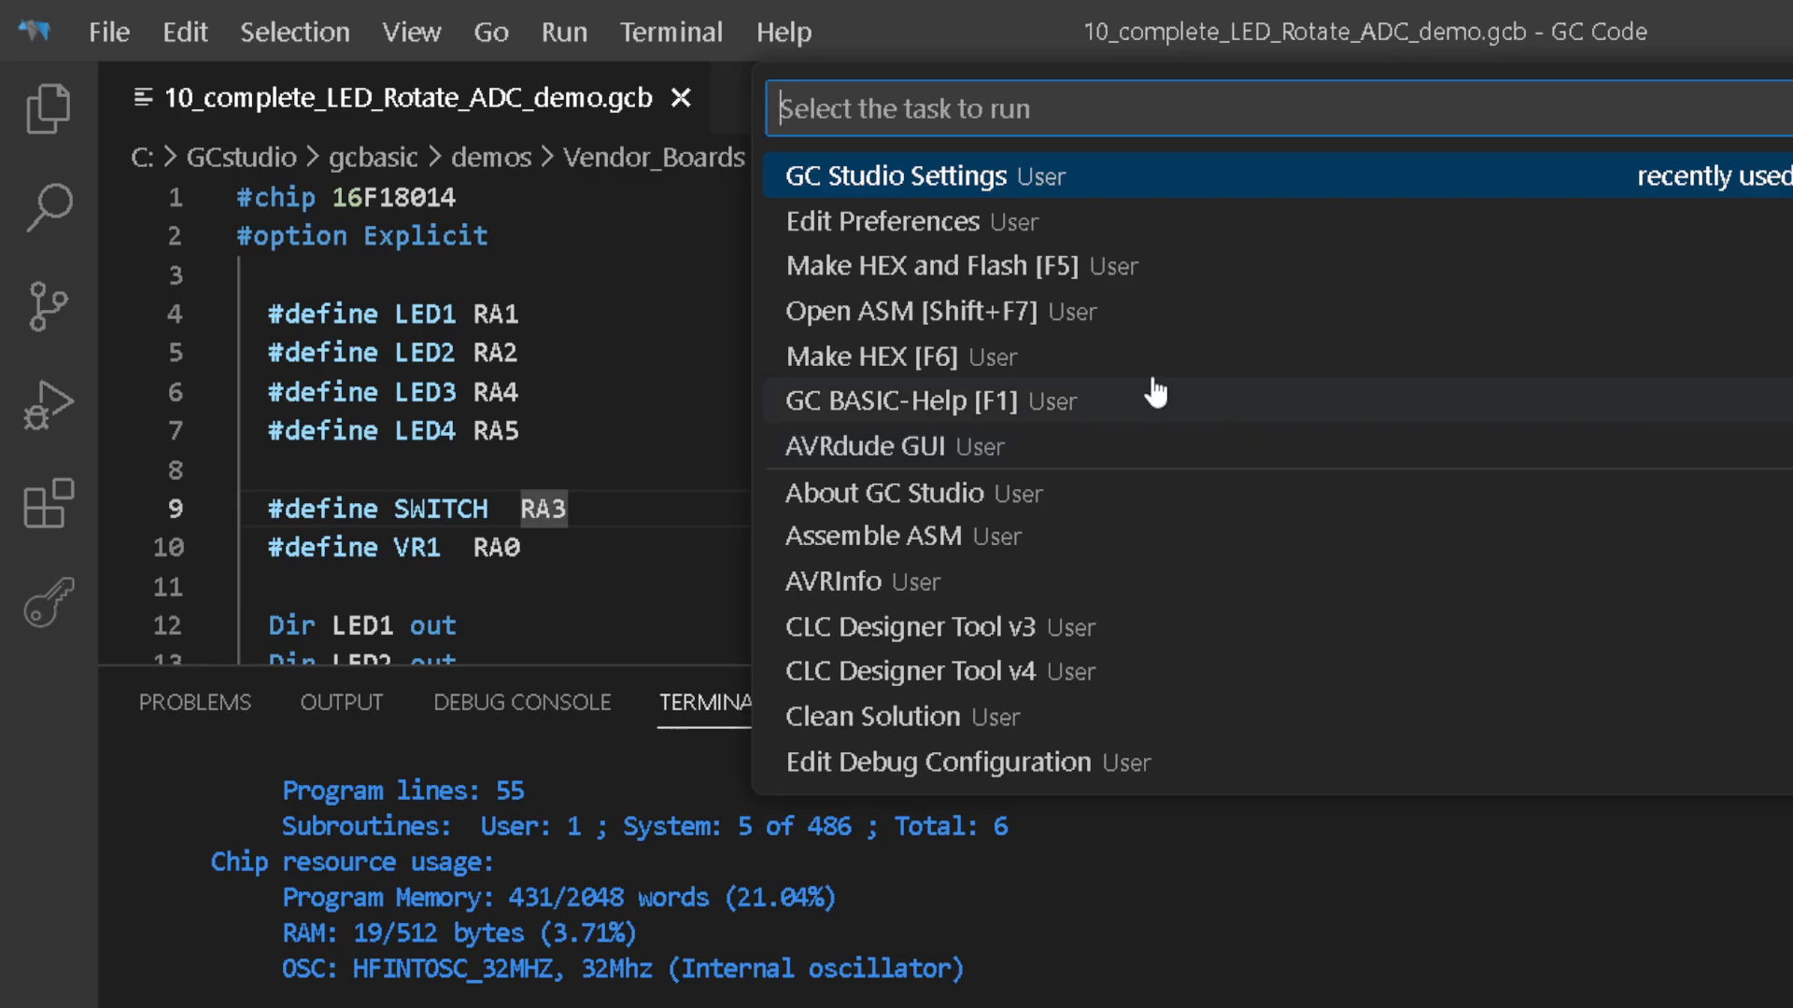
click(954, 225)
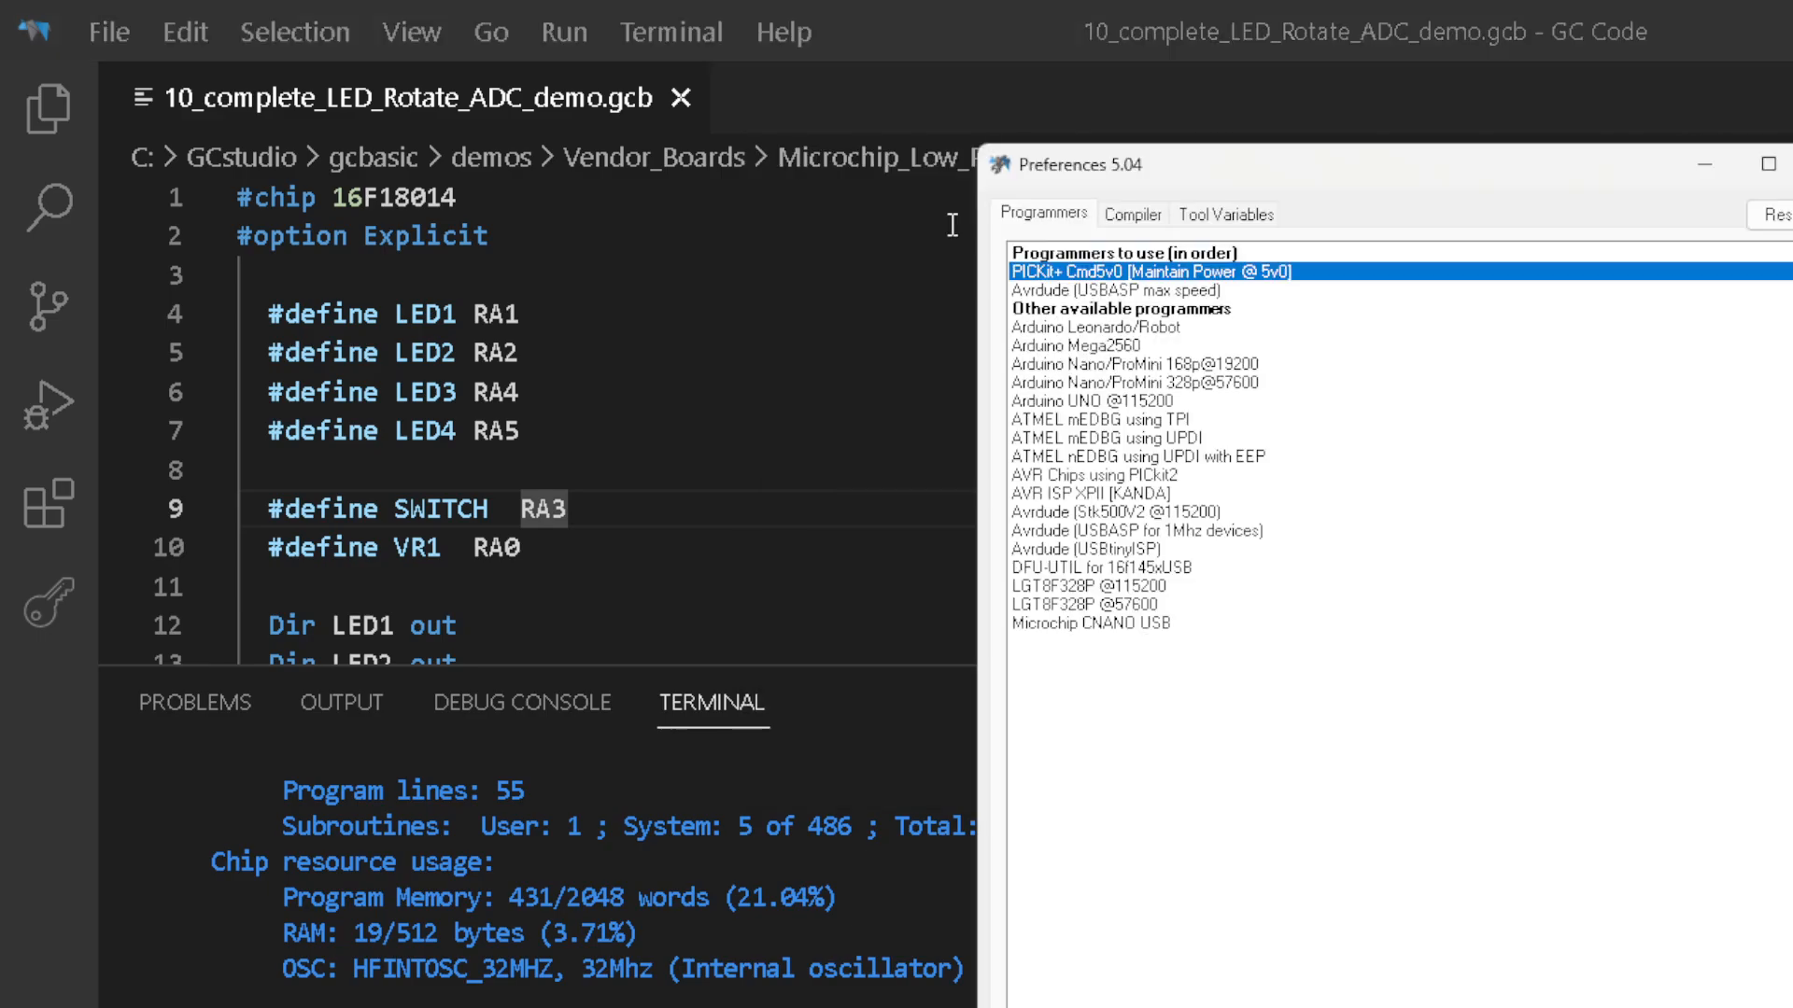
click(1135, 293)
click(1147, 272)
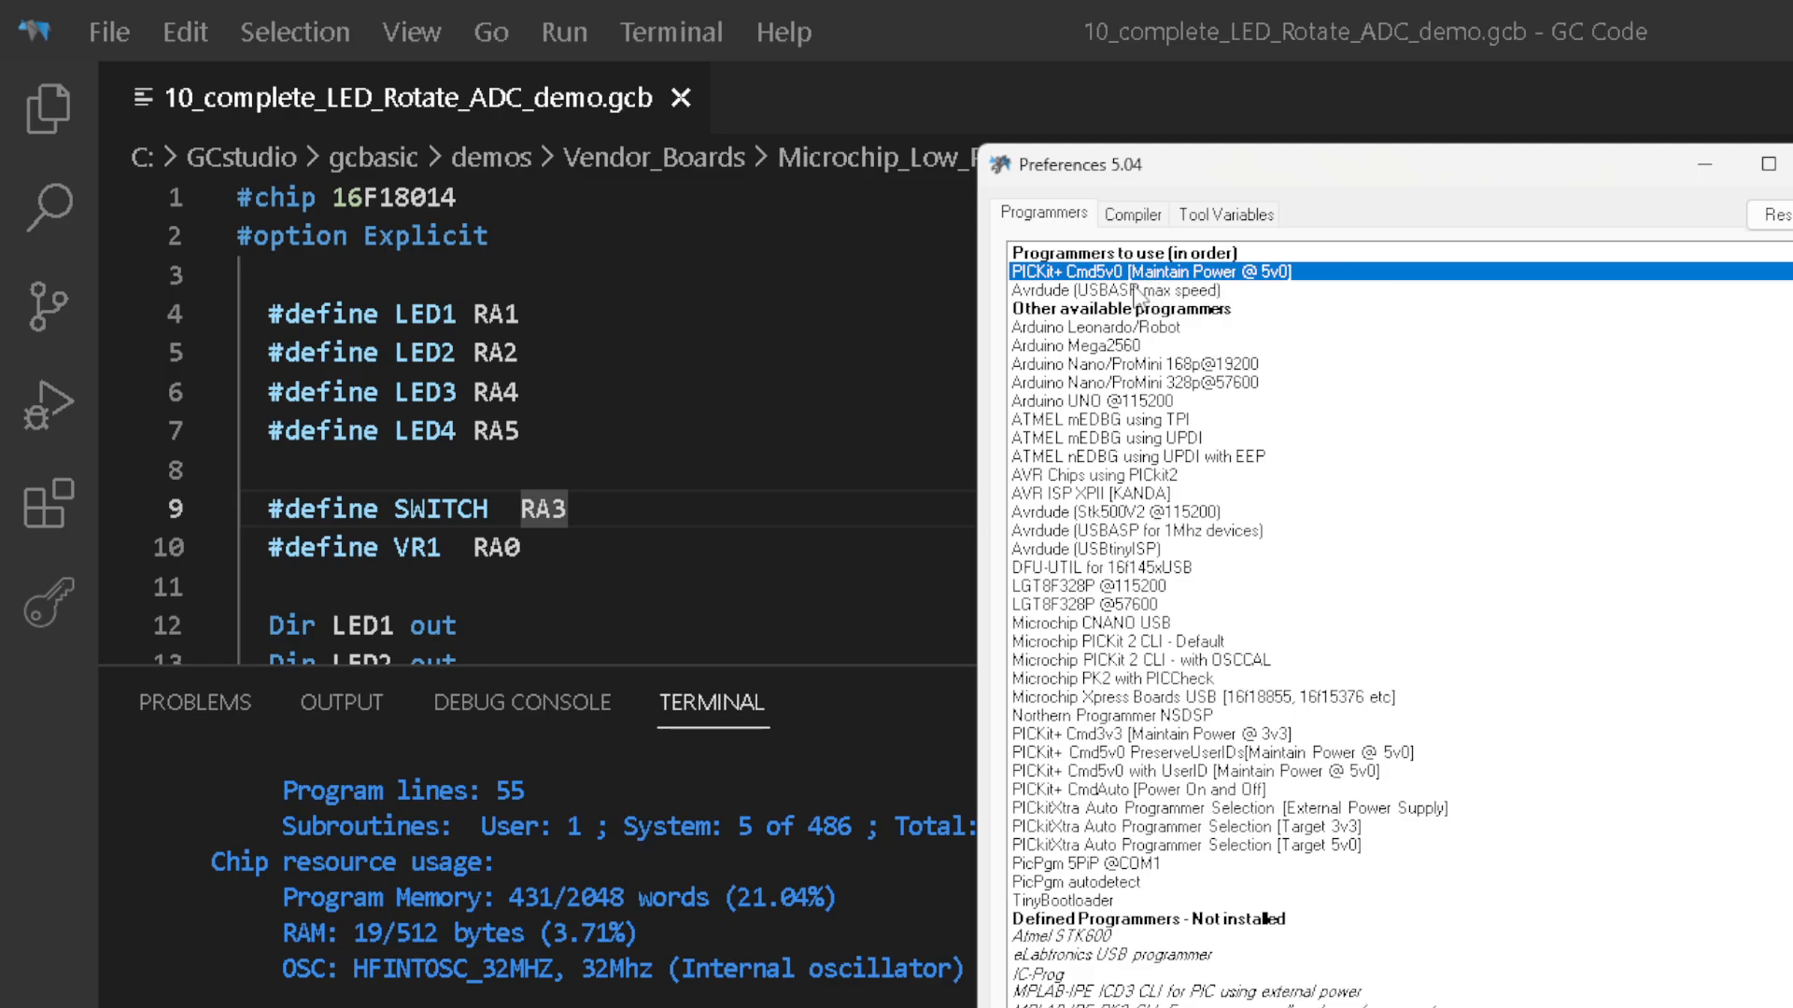
click(1134, 292)
click(1148, 273)
drag(1485, 173, 1686, 217)
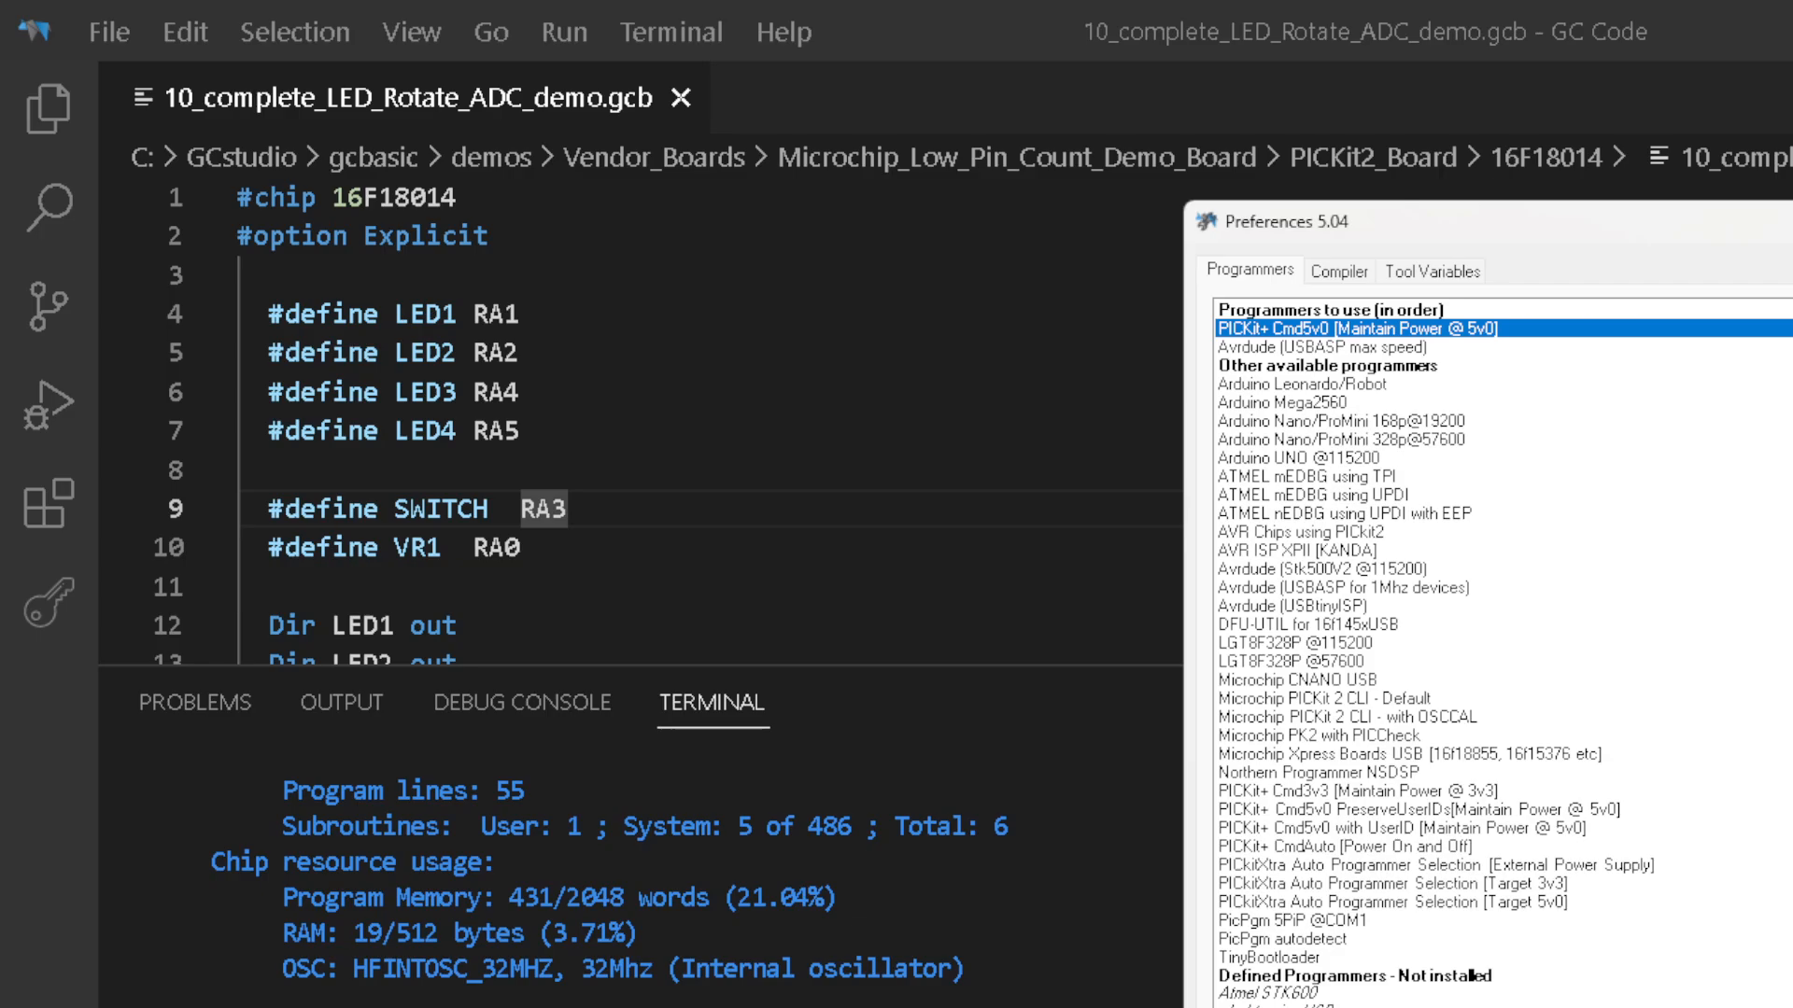
click(1240, 808)
click(1240, 827)
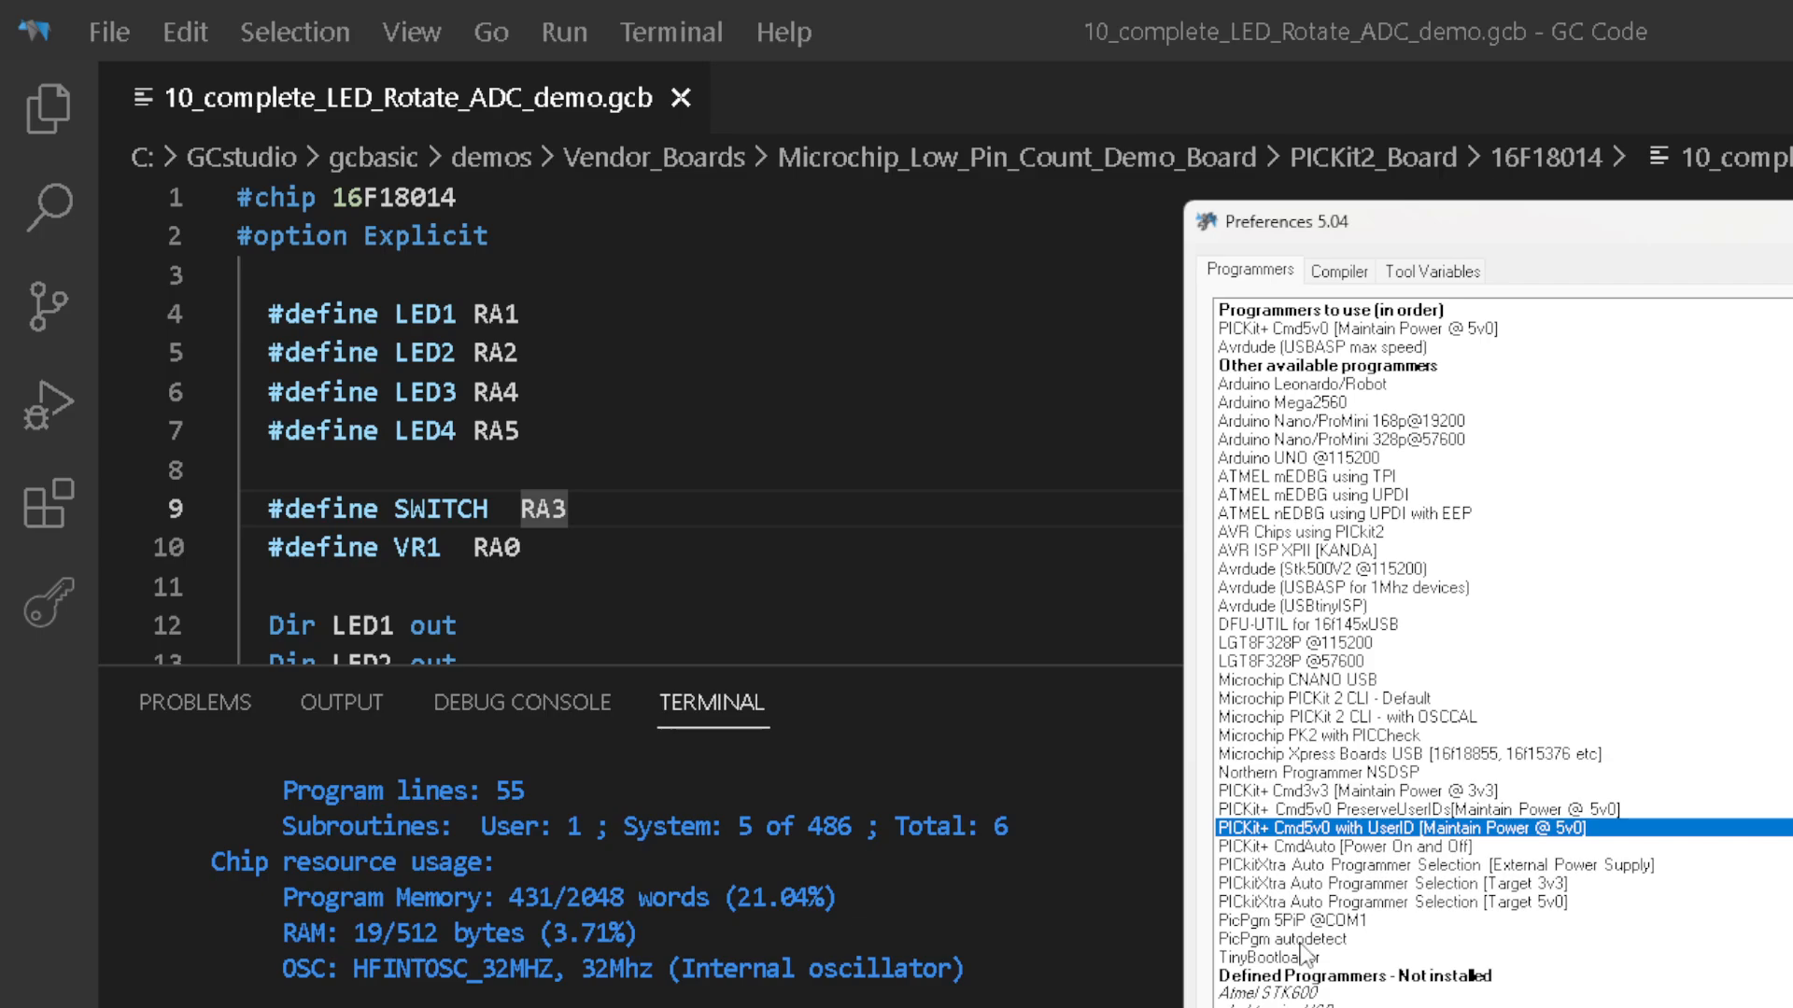
Compile 10_complete_LED_Rotate_ADC_demo.gcb and flash it to the 16F18014 chip
click(975, 553)
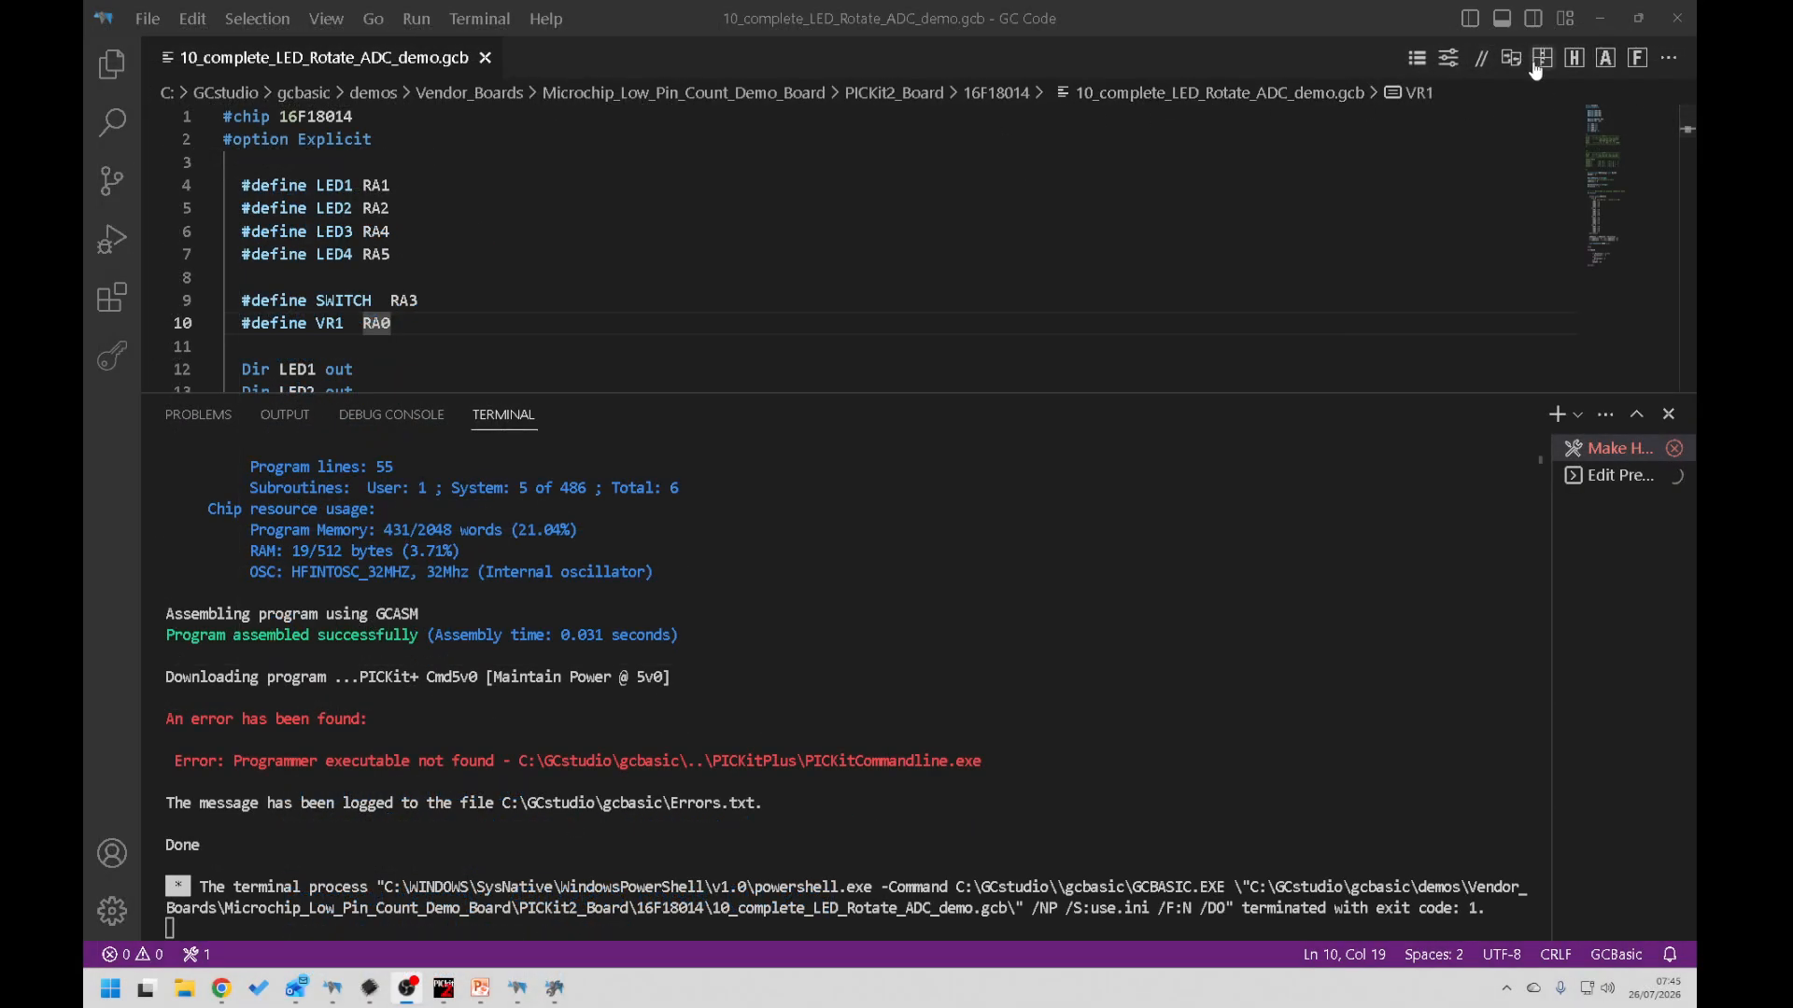
click(1541, 62)
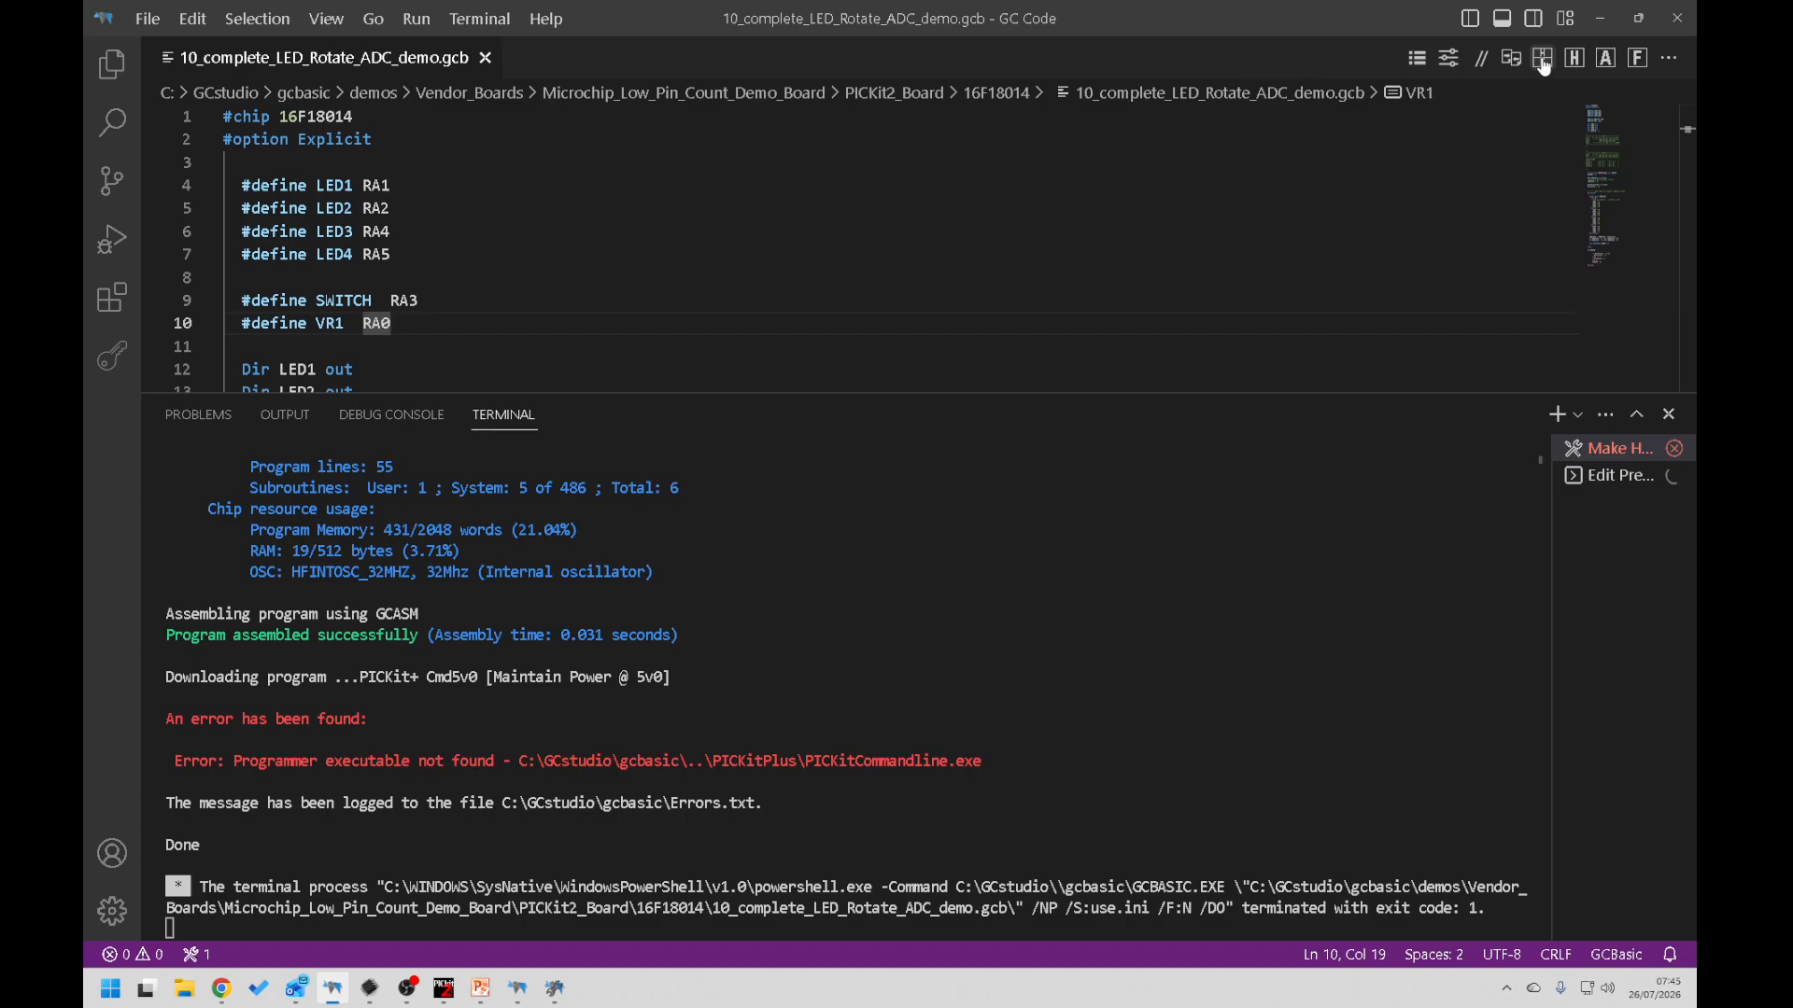
click(1543, 62)
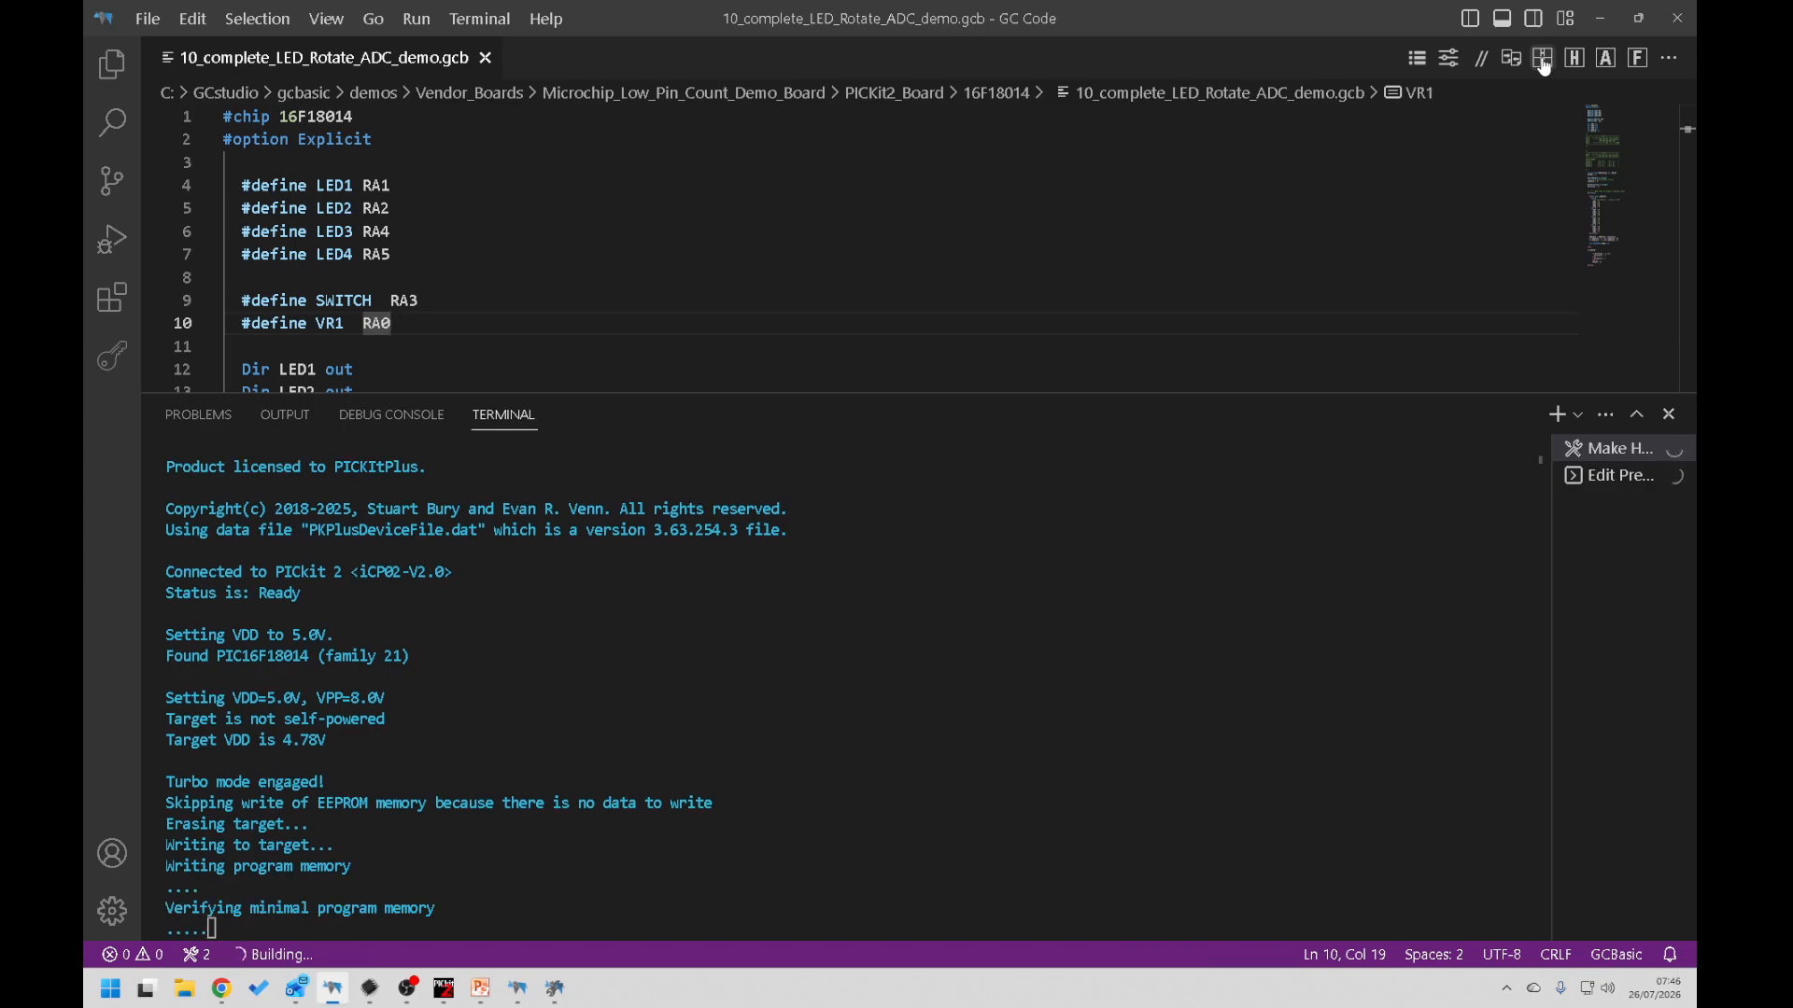
Bring up the programmer preferences and GC Studio settings windows for review, and switch to the PowerPoint slide show
click(555, 990)
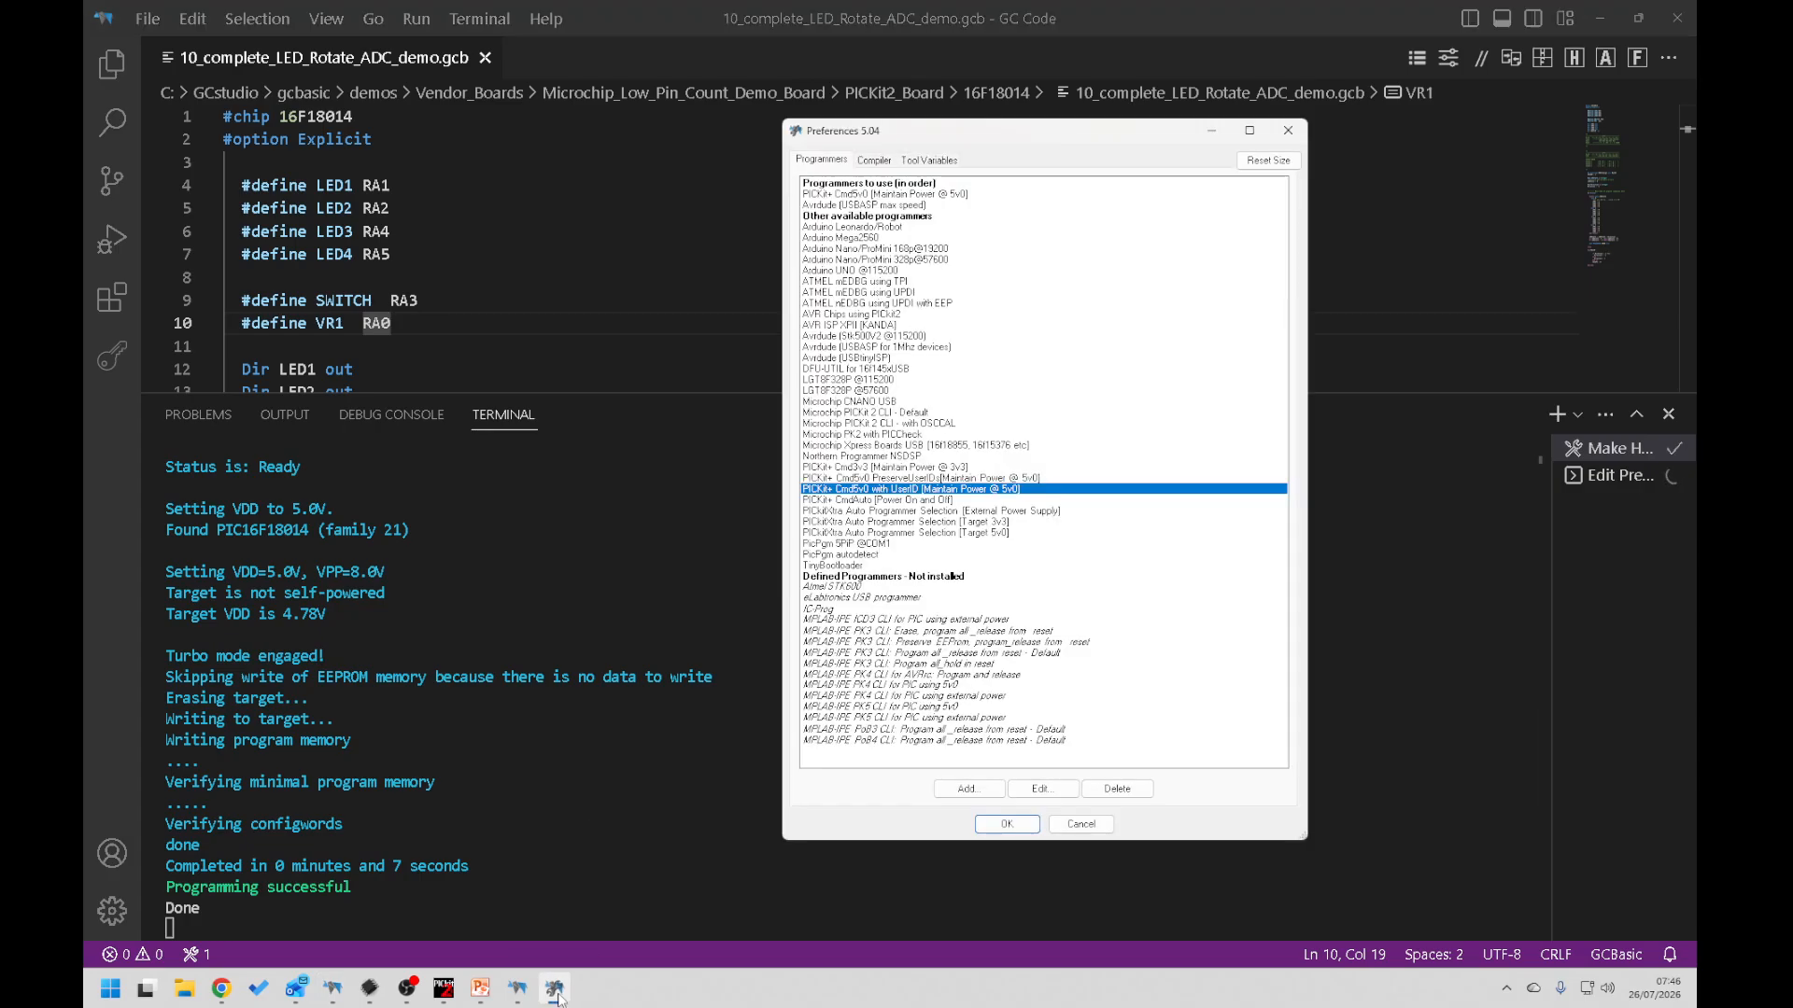
click(517, 988)
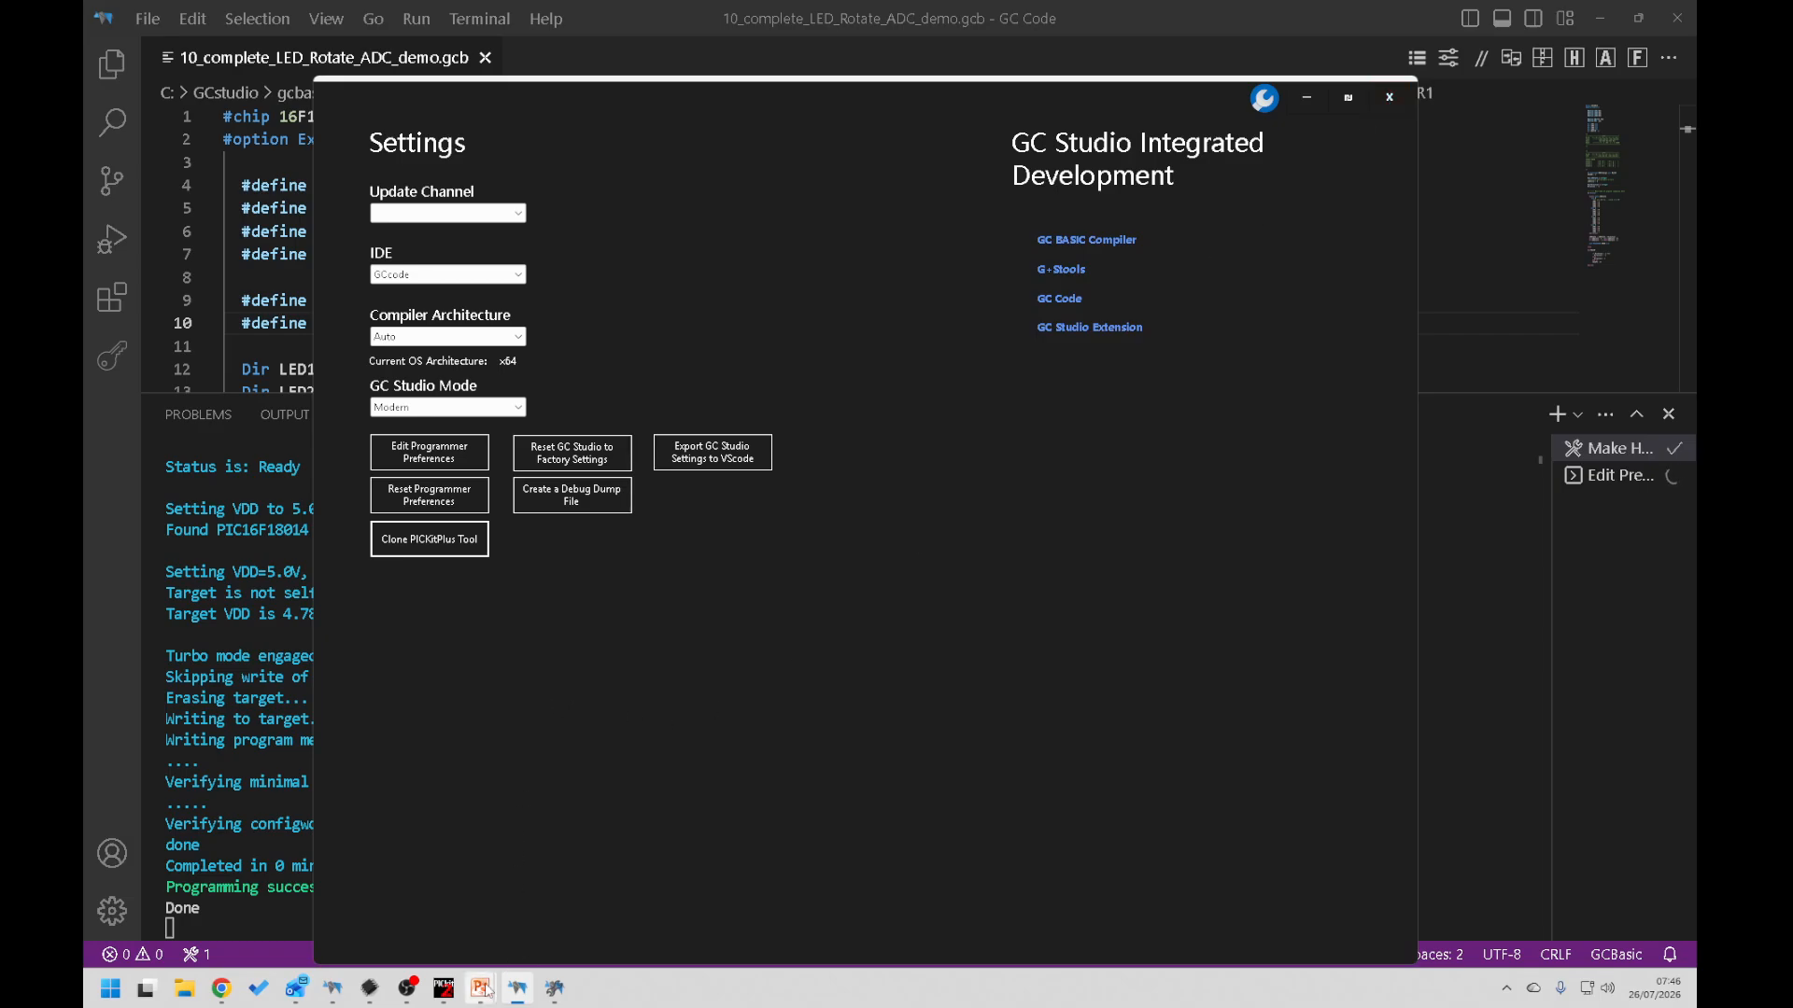
mouse_move(484, 992)
click(569, 934)
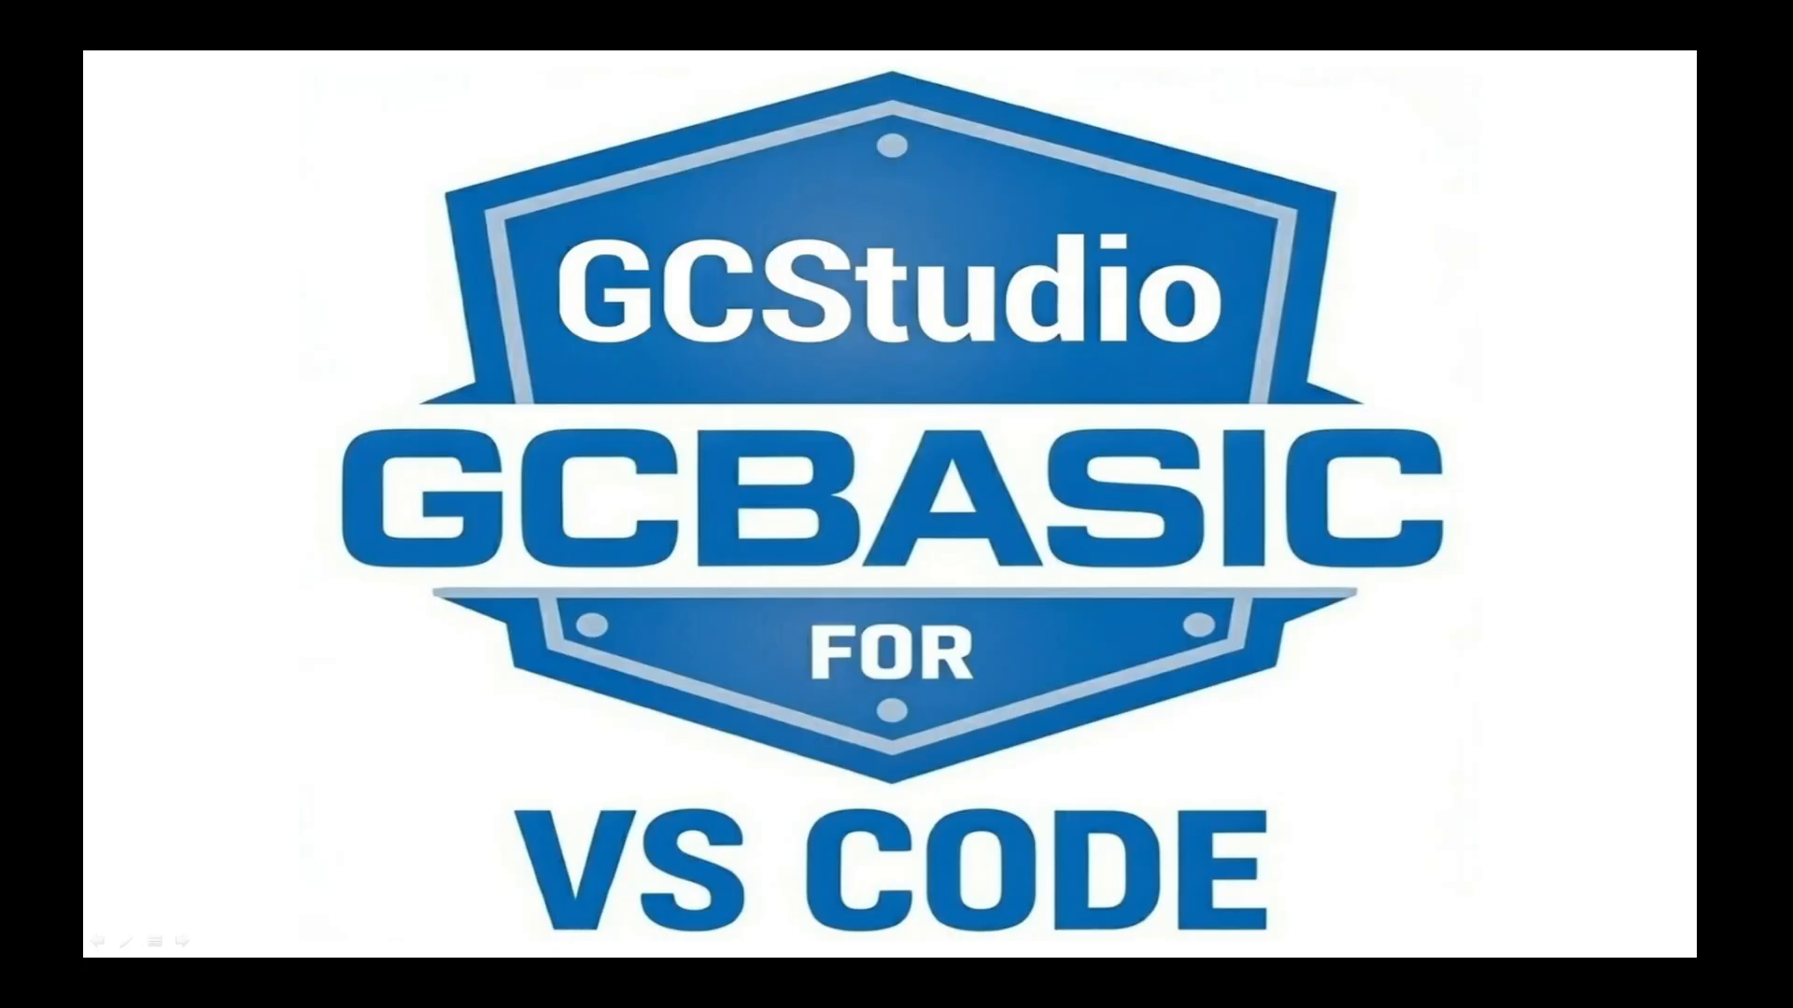